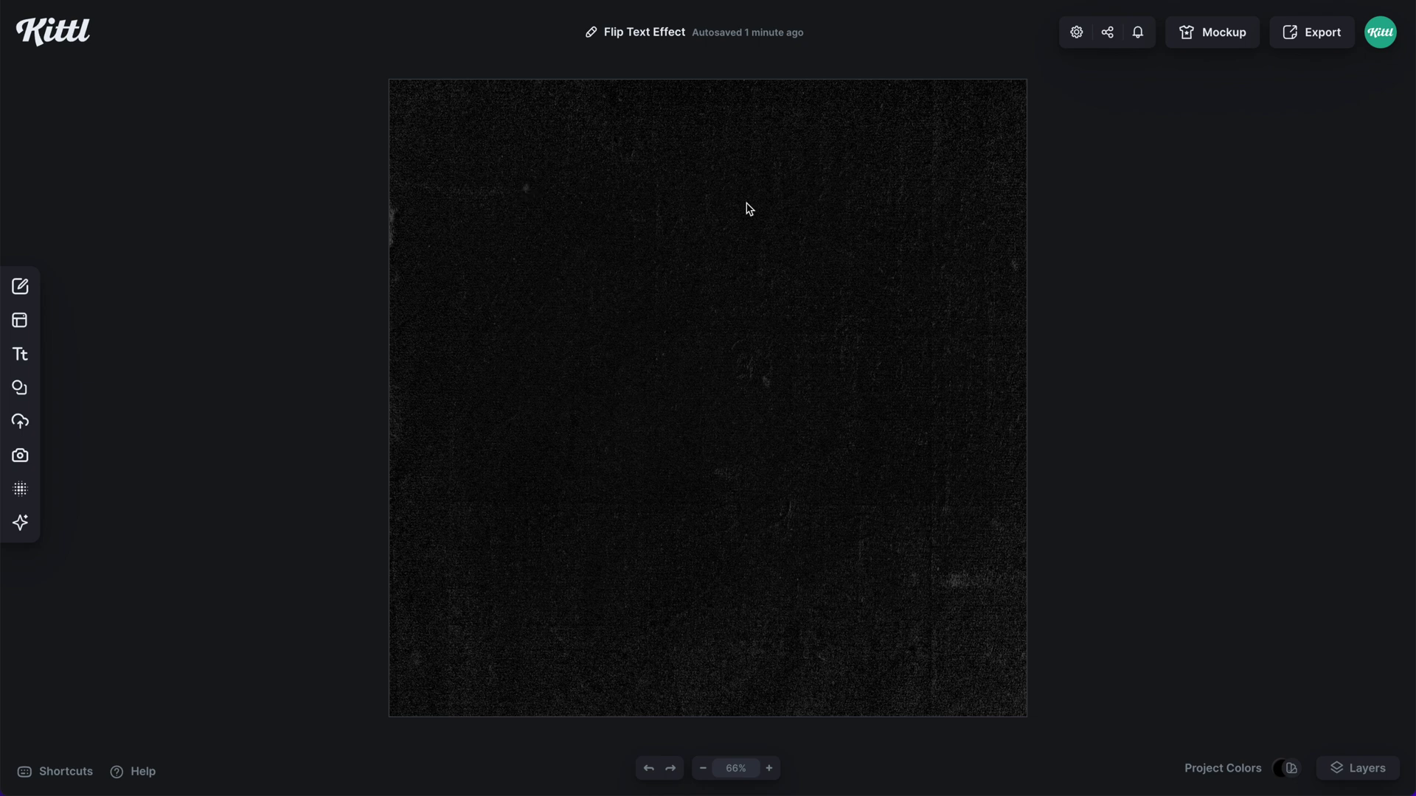
Show the grid on the artboard at size 40.
{"action": "left_click", "coordinate": [1076, 34]}
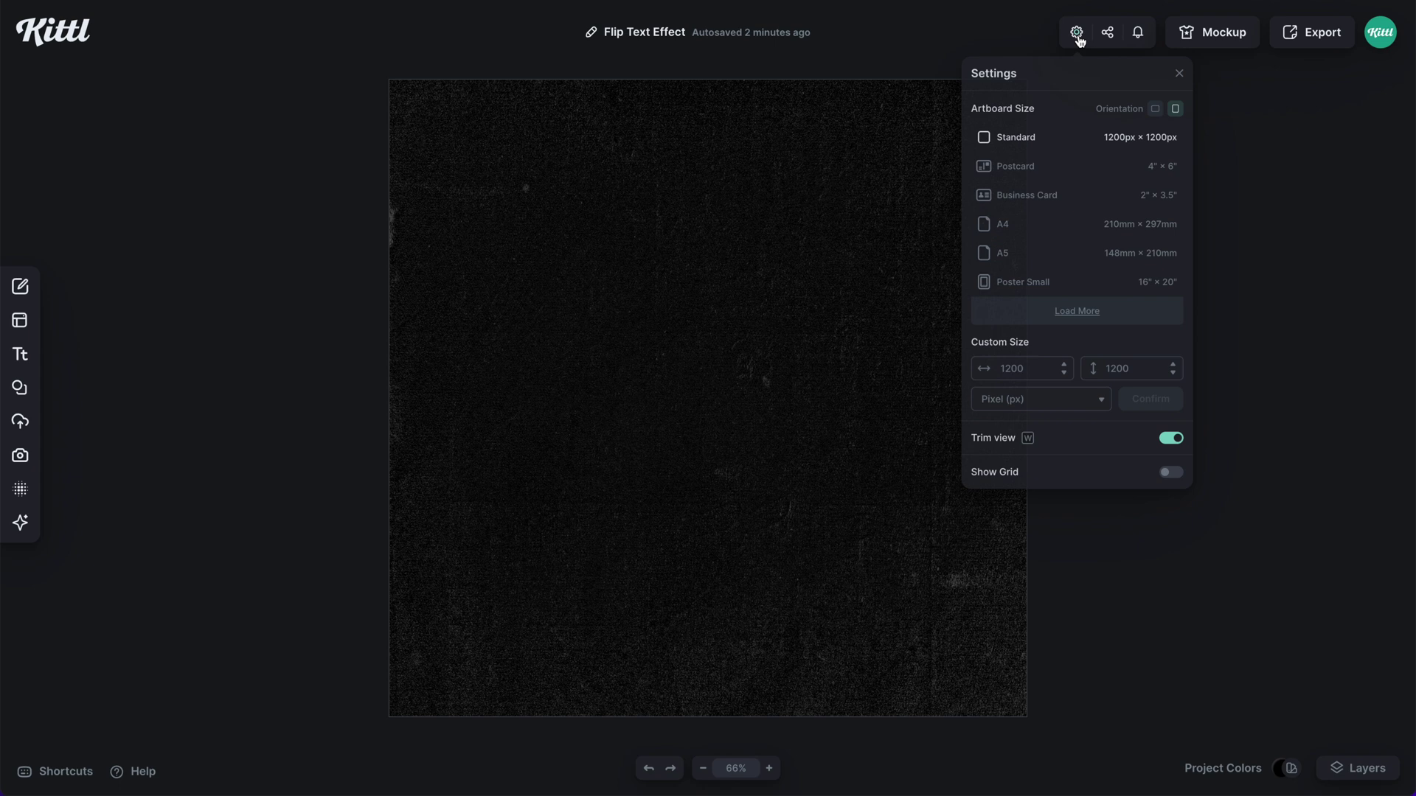
{"action": "left_click", "coordinate": [1176, 477]}
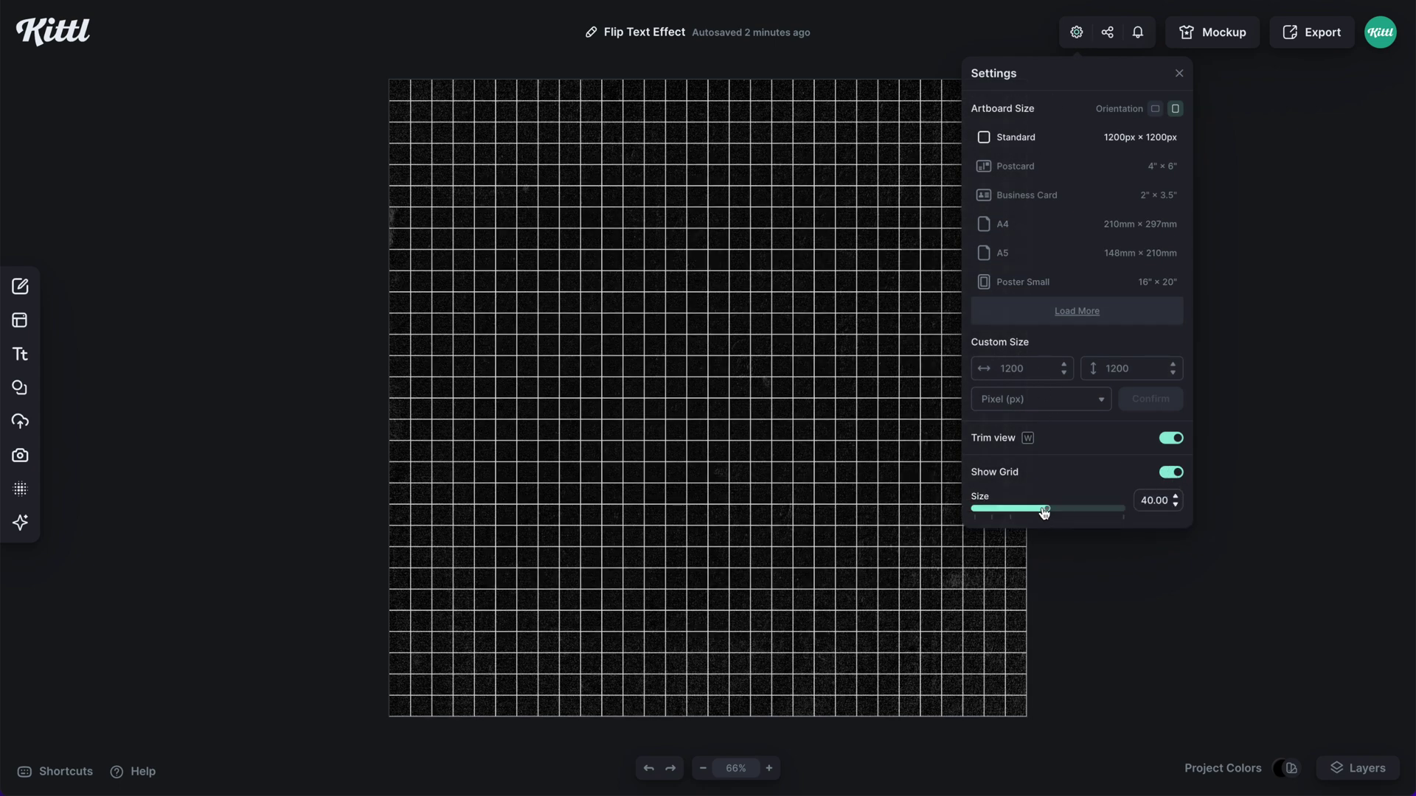
{"action": "left_click", "coordinate": [951, 566]}
Add a text object reading "Design" and set its colour to white (ffffff).
{"action": "key", "text": "t"}
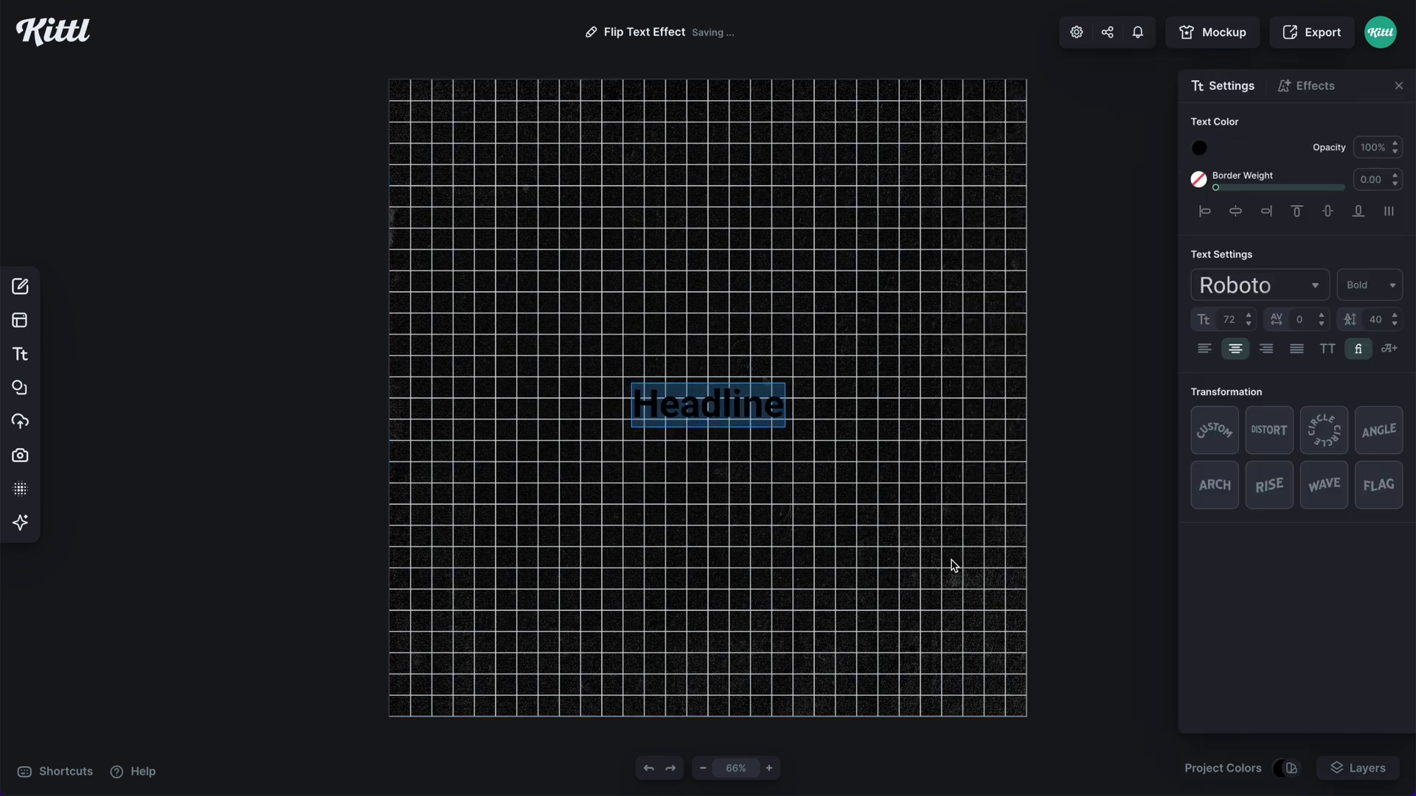
{"action": "key", "text": "BackSpace"}
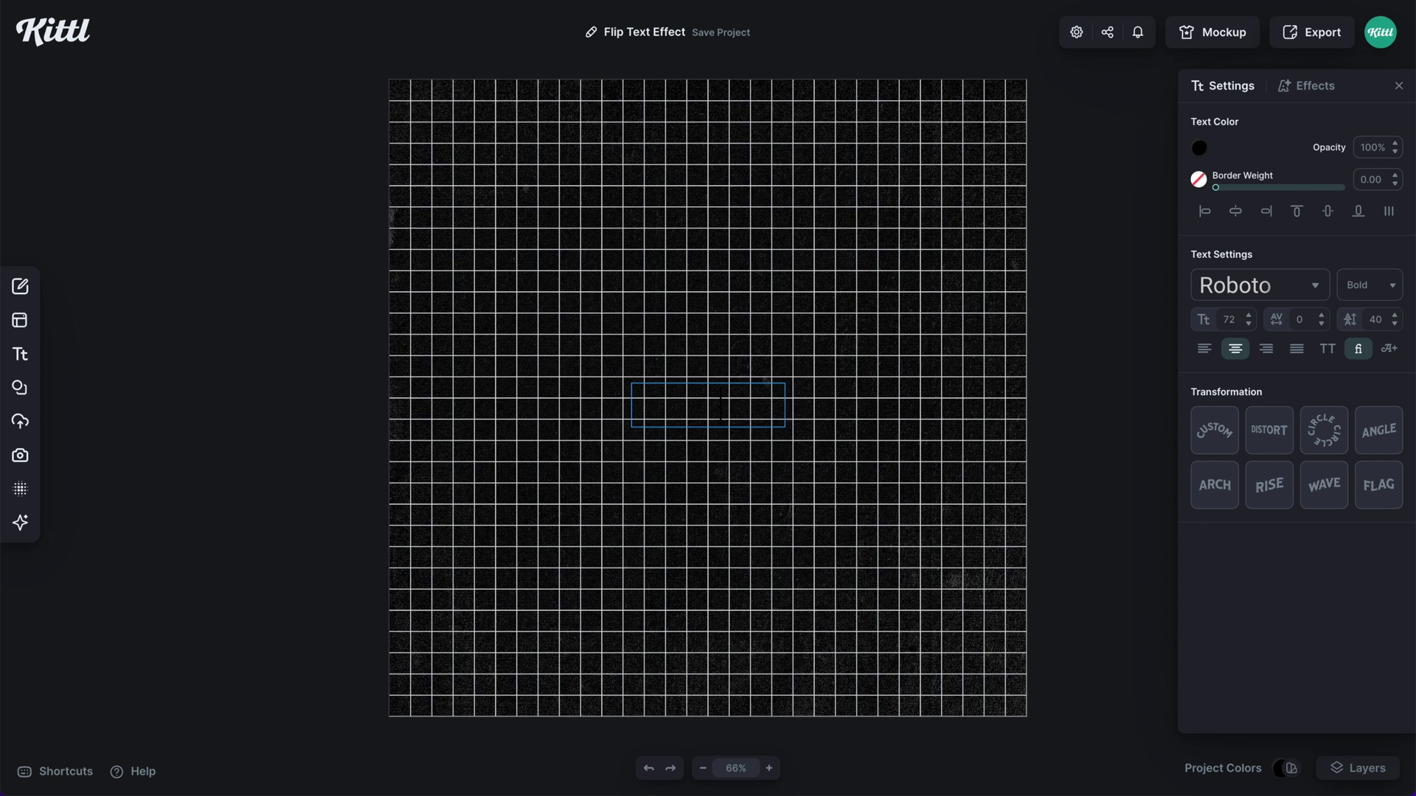
{"action": "type", "text": "Design"}
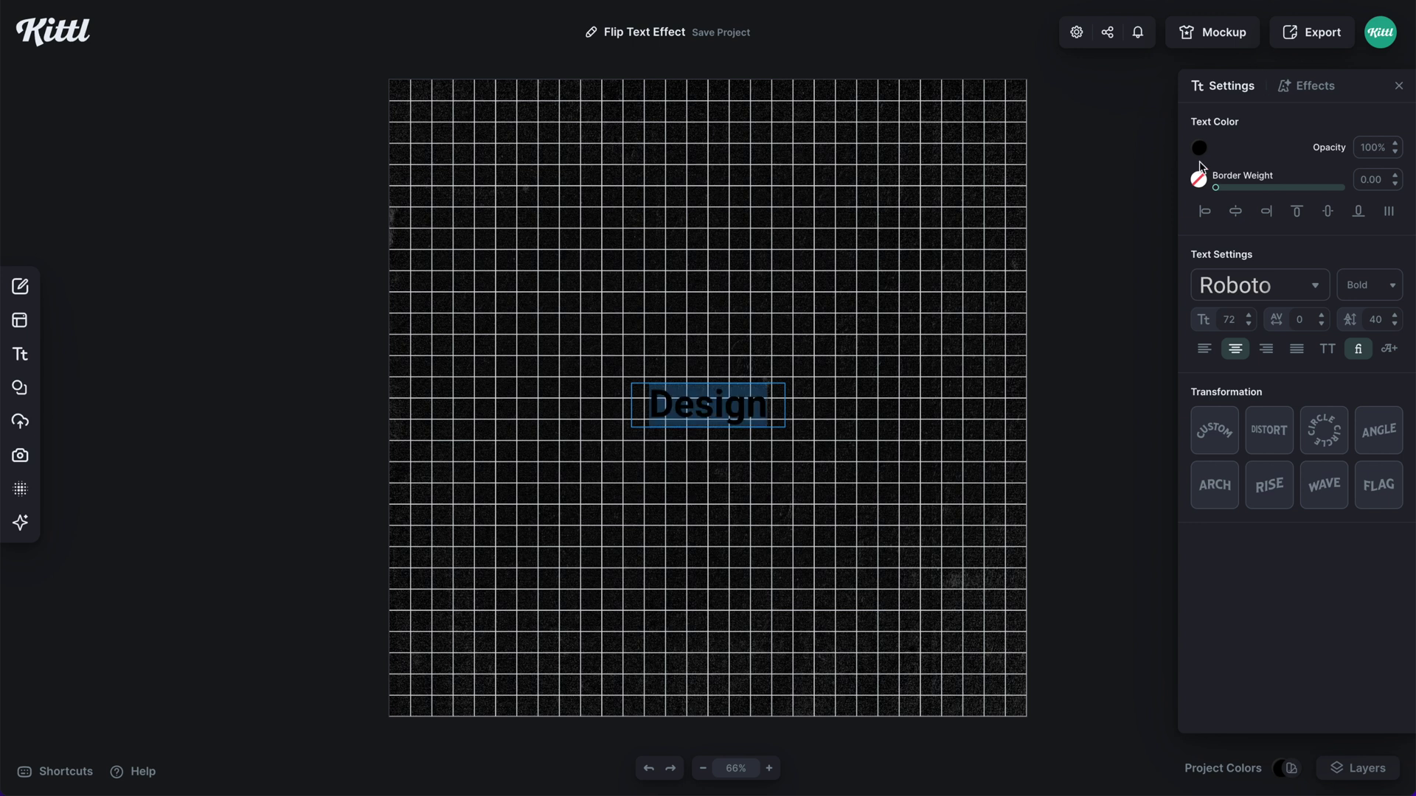
{"action": "left_click", "coordinate": [1200, 160]}
{"action": "left_click_drag", "start_coordinate": [973, 177], "coordinate": [941, 164]}
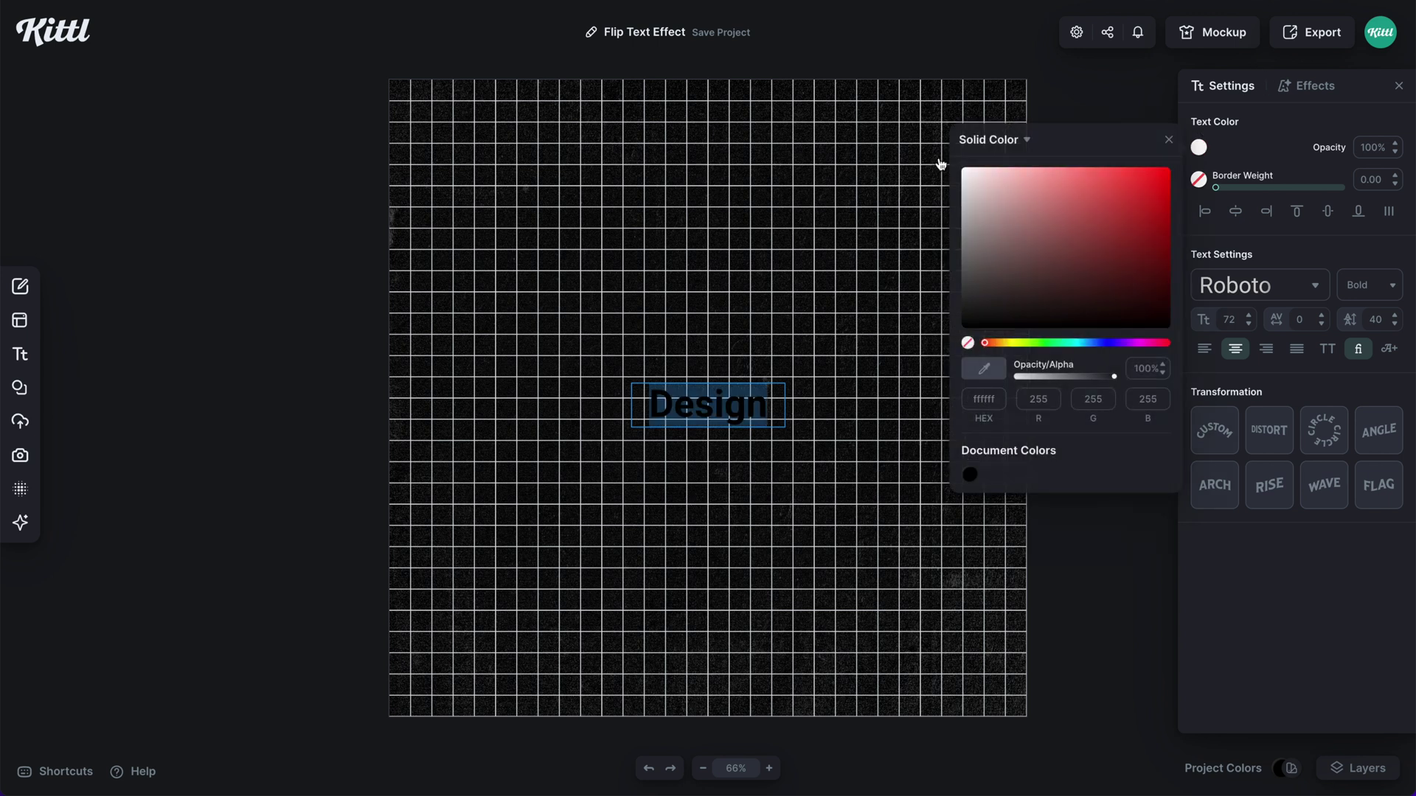
{"action": "left_click", "coordinate": [798, 435]}
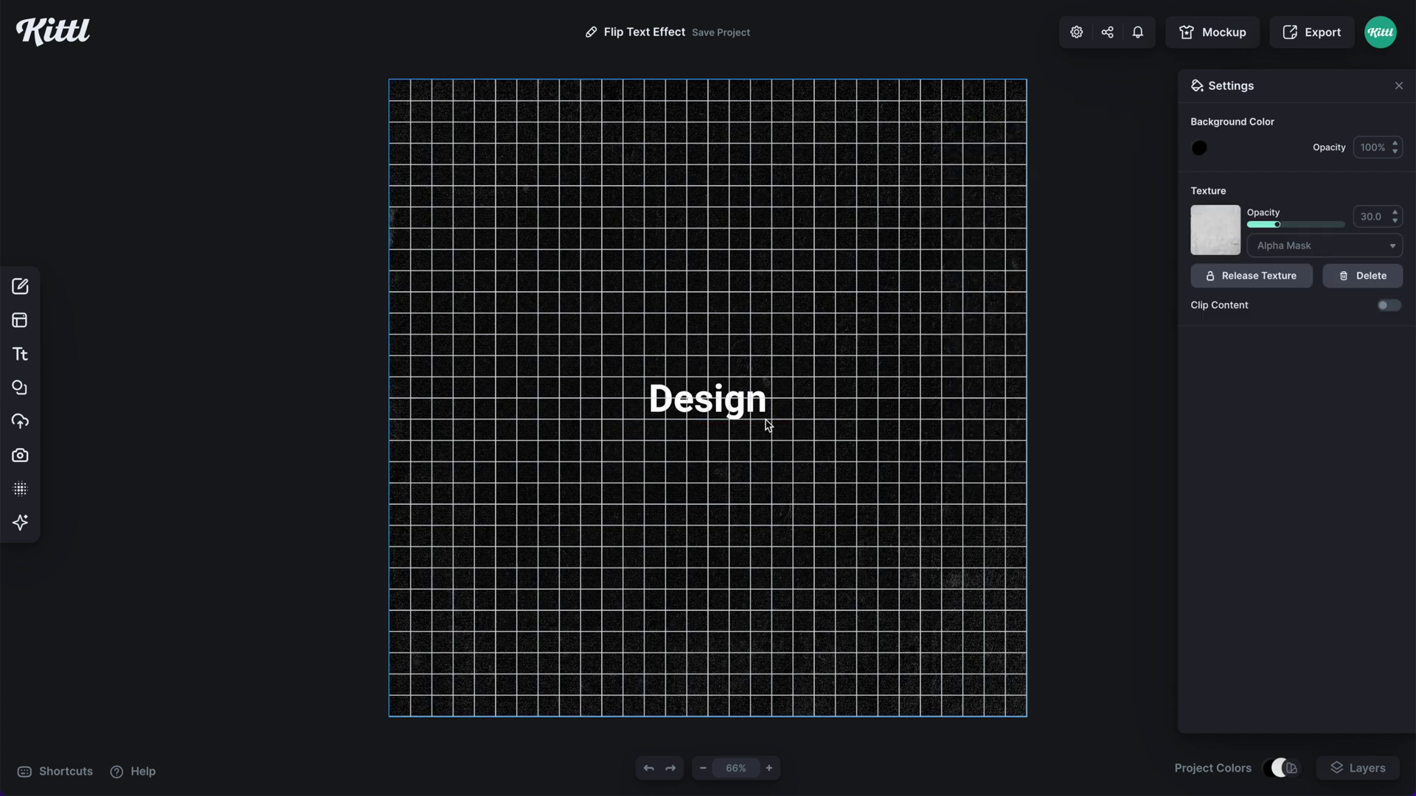
Change the typeface of the Design text to Univercity.
{"action": "left_click", "coordinate": [767, 425]}
{"action": "left_click", "coordinate": [1232, 295]}
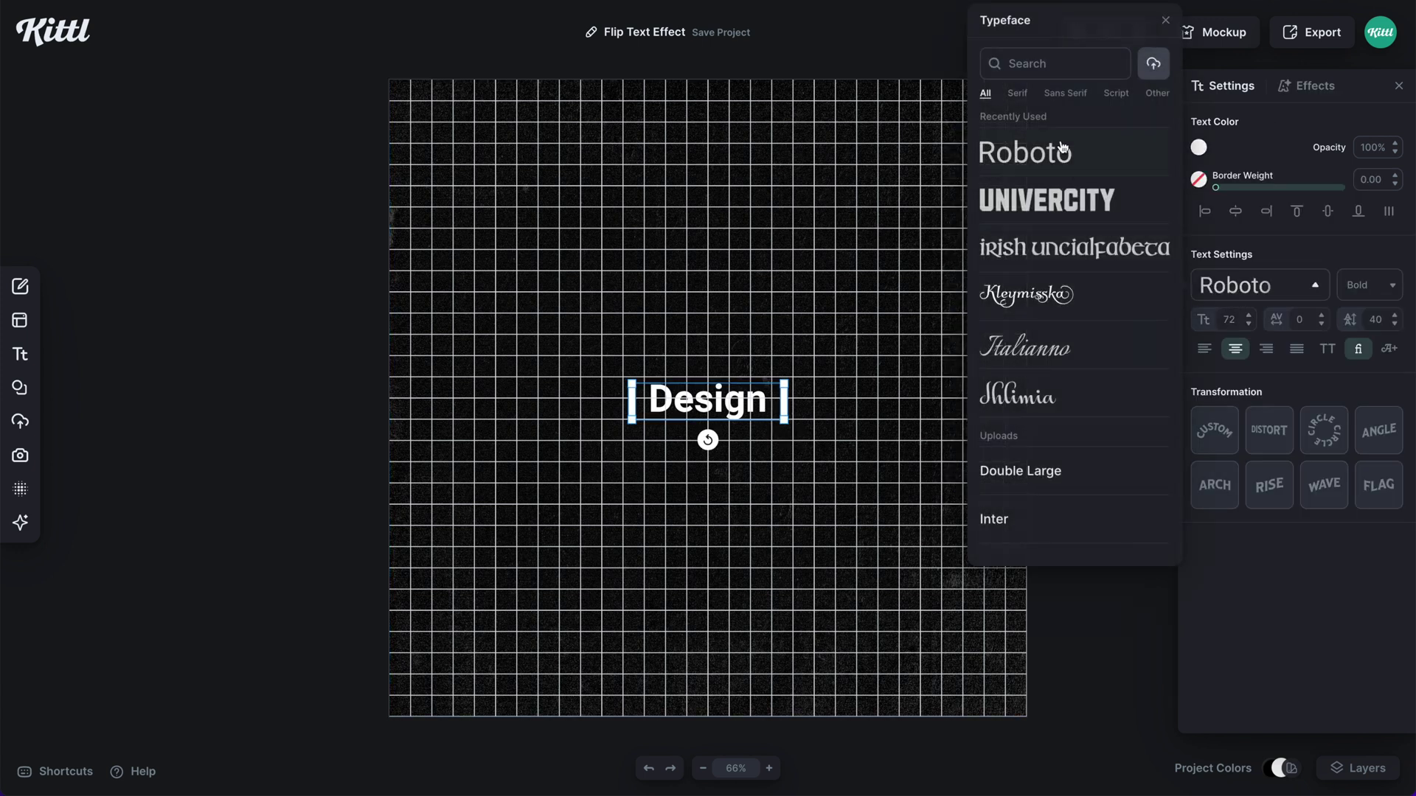
{"action": "left_click", "coordinate": [1071, 199]}
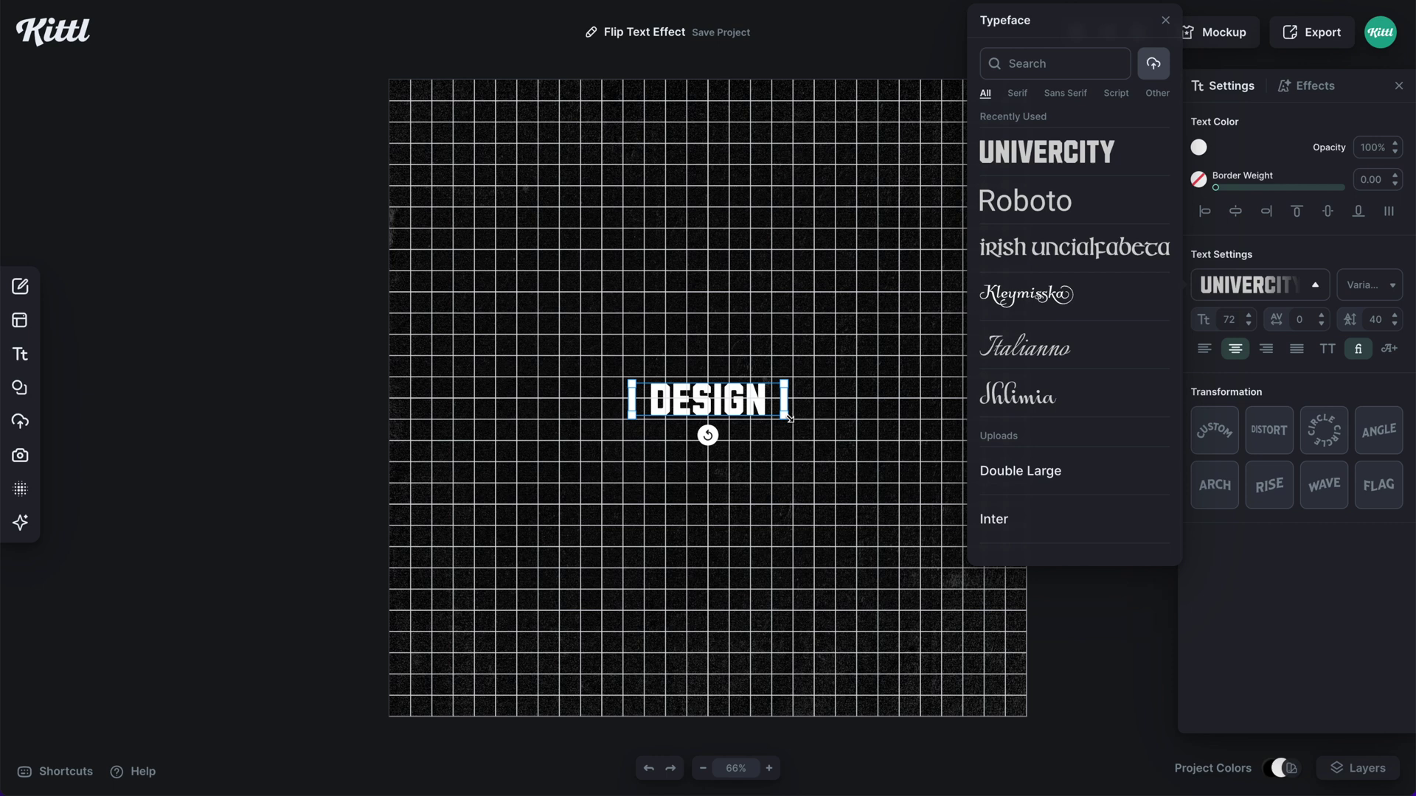
Enlarge the DESIGN text to a font size of about 193 so its height spans exactly four grid rows.
{"action": "left_click_drag", "start_coordinate": [789, 418], "coordinate": [867, 480]}
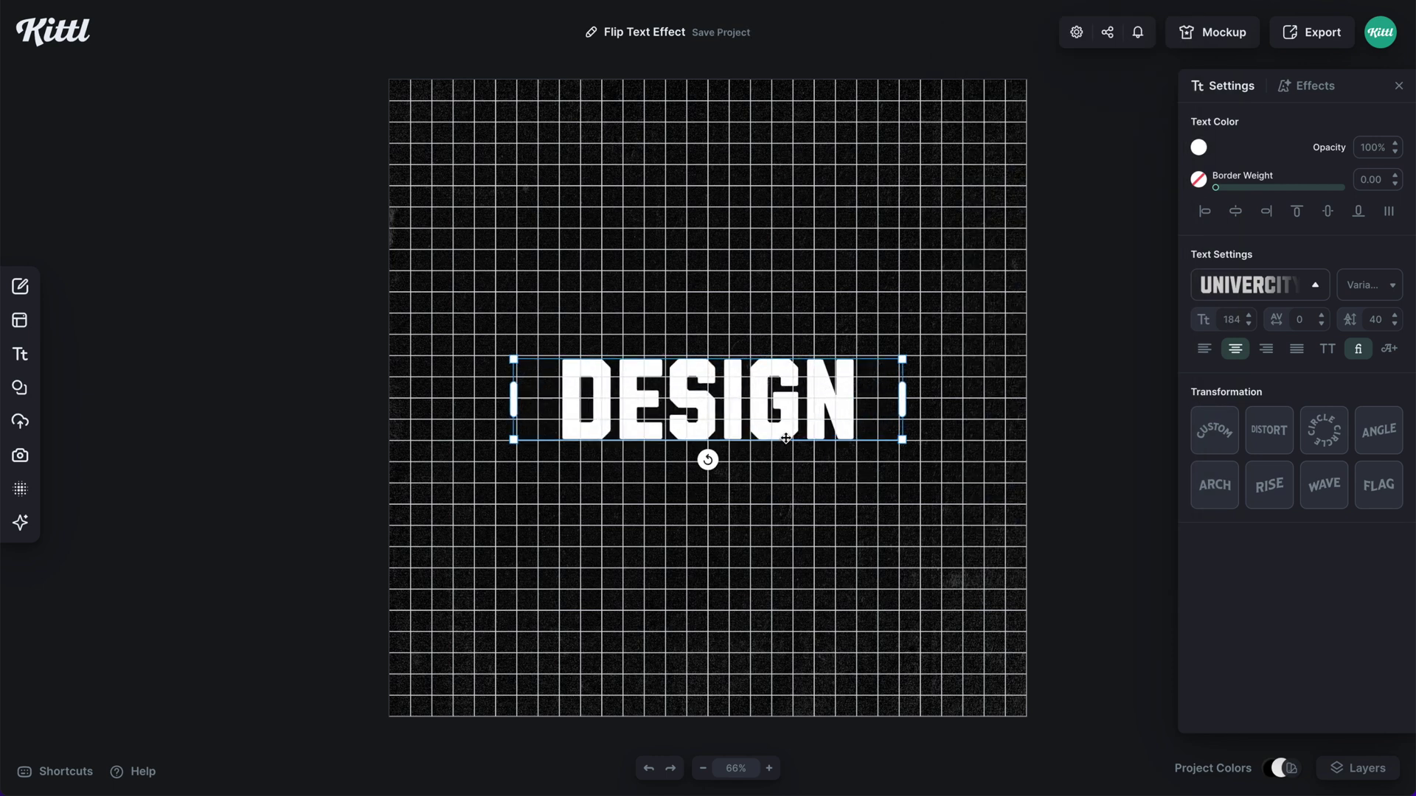
{"action": "scroll", "coordinate": [784, 436], "scroll_direction": "up", "scroll_amount": 5}
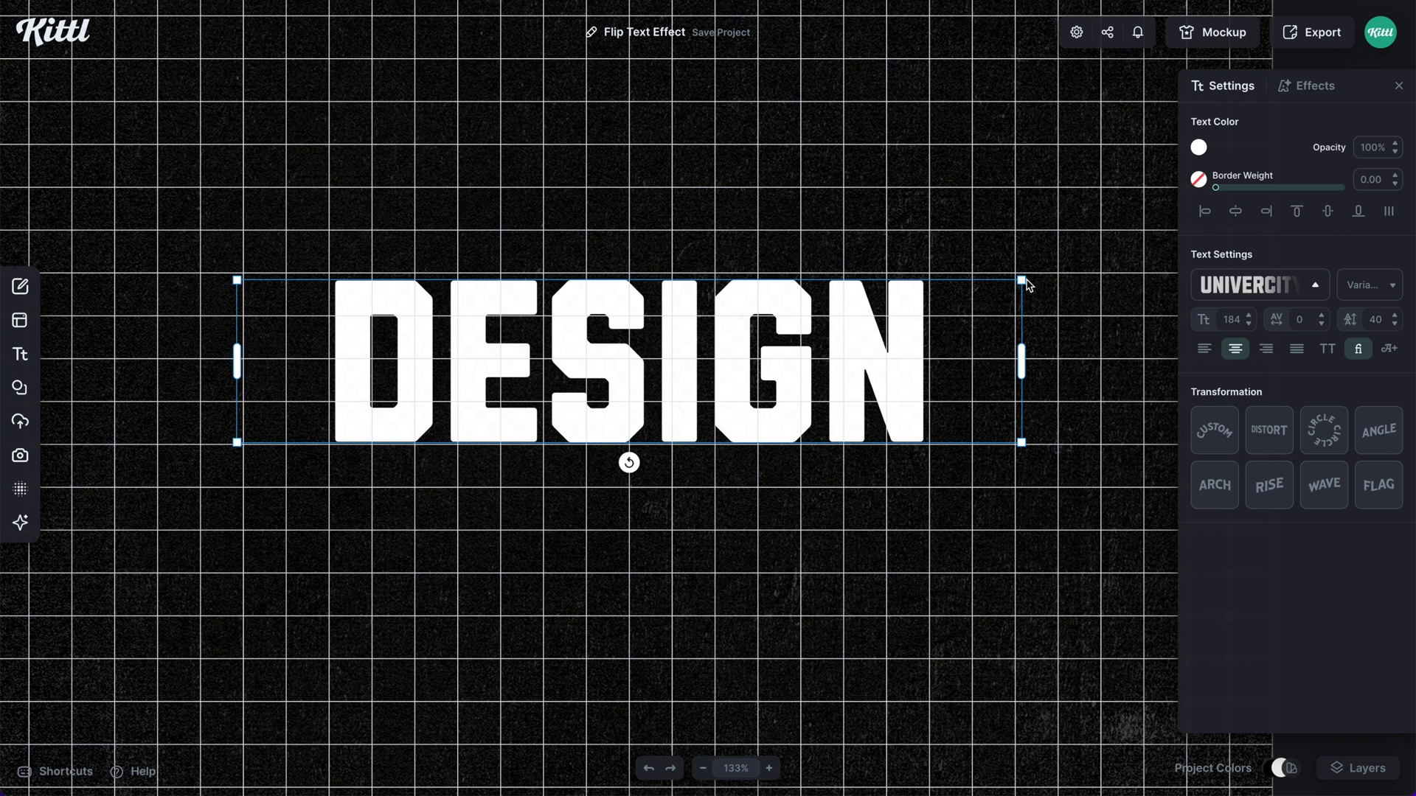
{"action": "left_click_drag", "start_coordinate": [1023, 280], "coordinate": [1053, 274]}
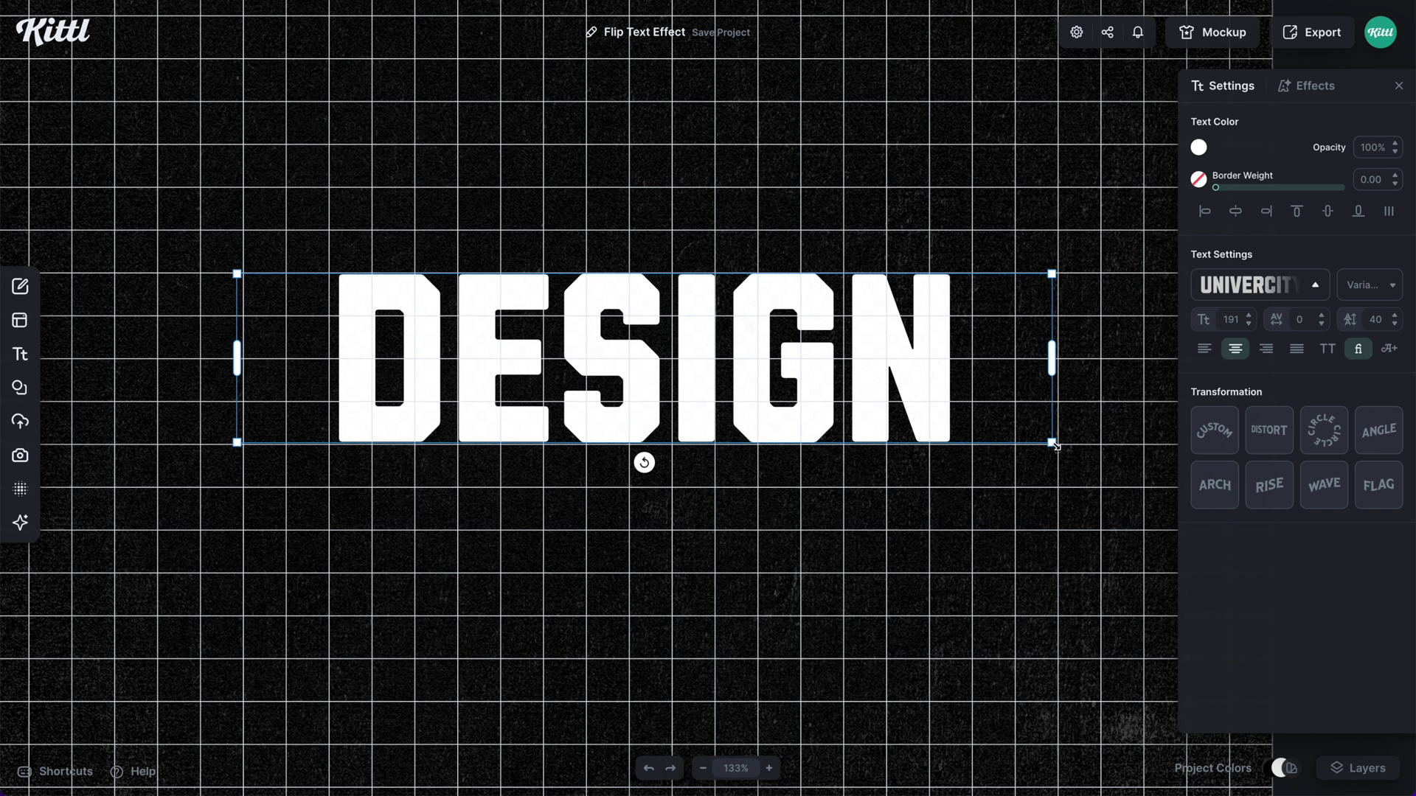
{"action": "left_click_drag", "start_coordinate": [1054, 445], "coordinate": [1059, 446]}
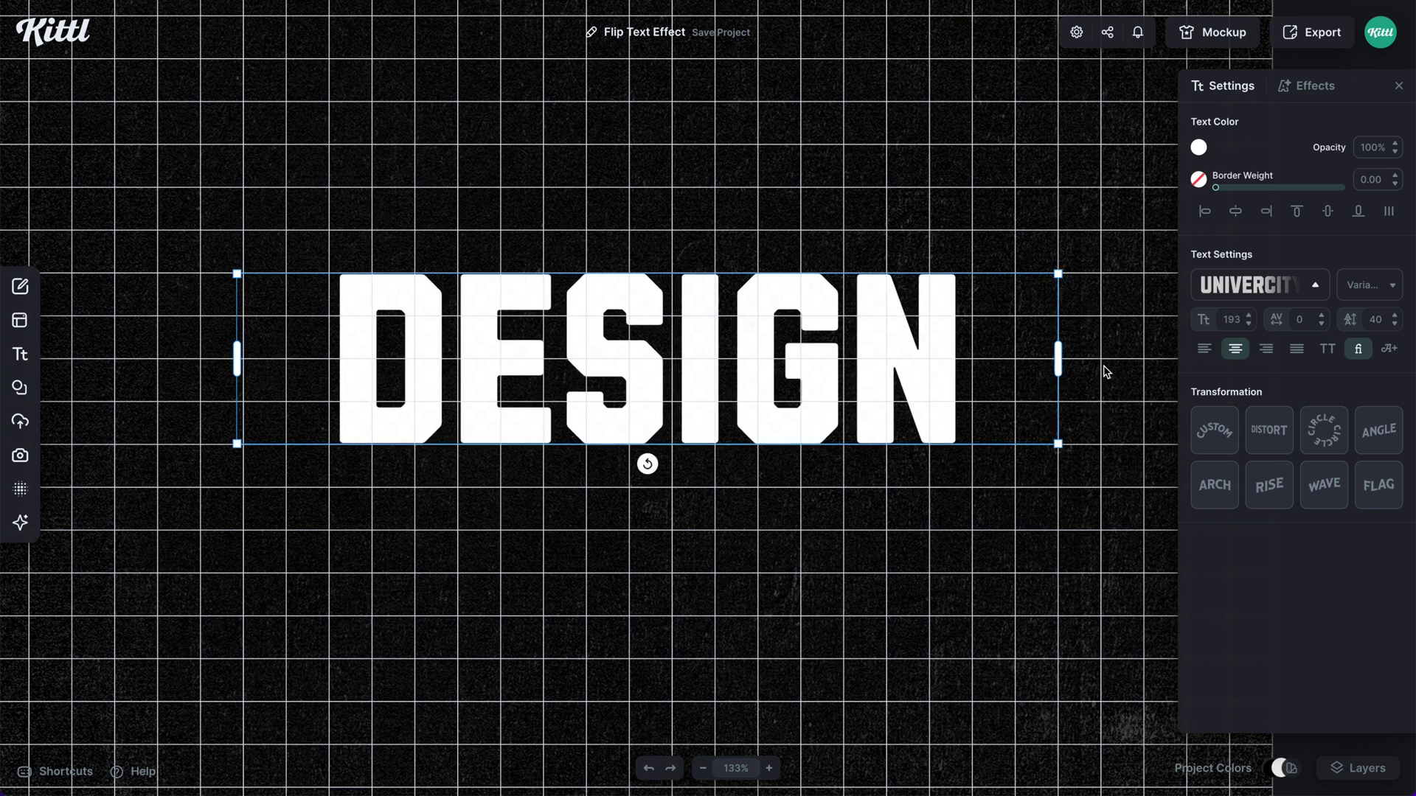
Apply the Distort transformation to the DESIGN text and move it near the artboard's top edge, aligned to the horizontal grid lines.
{"action": "left_click", "coordinate": [1257, 435]}
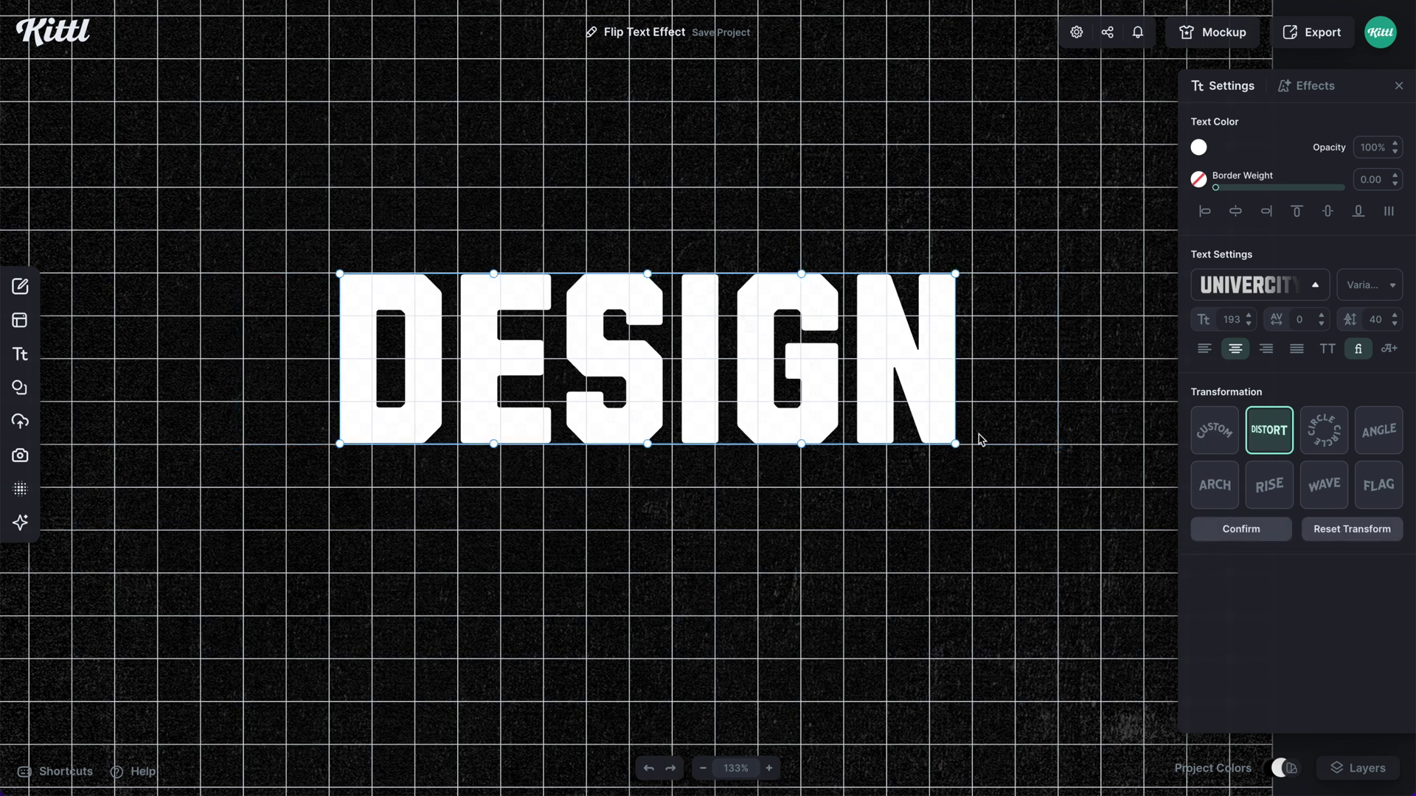
{"action": "key", "text": "shift+1"}
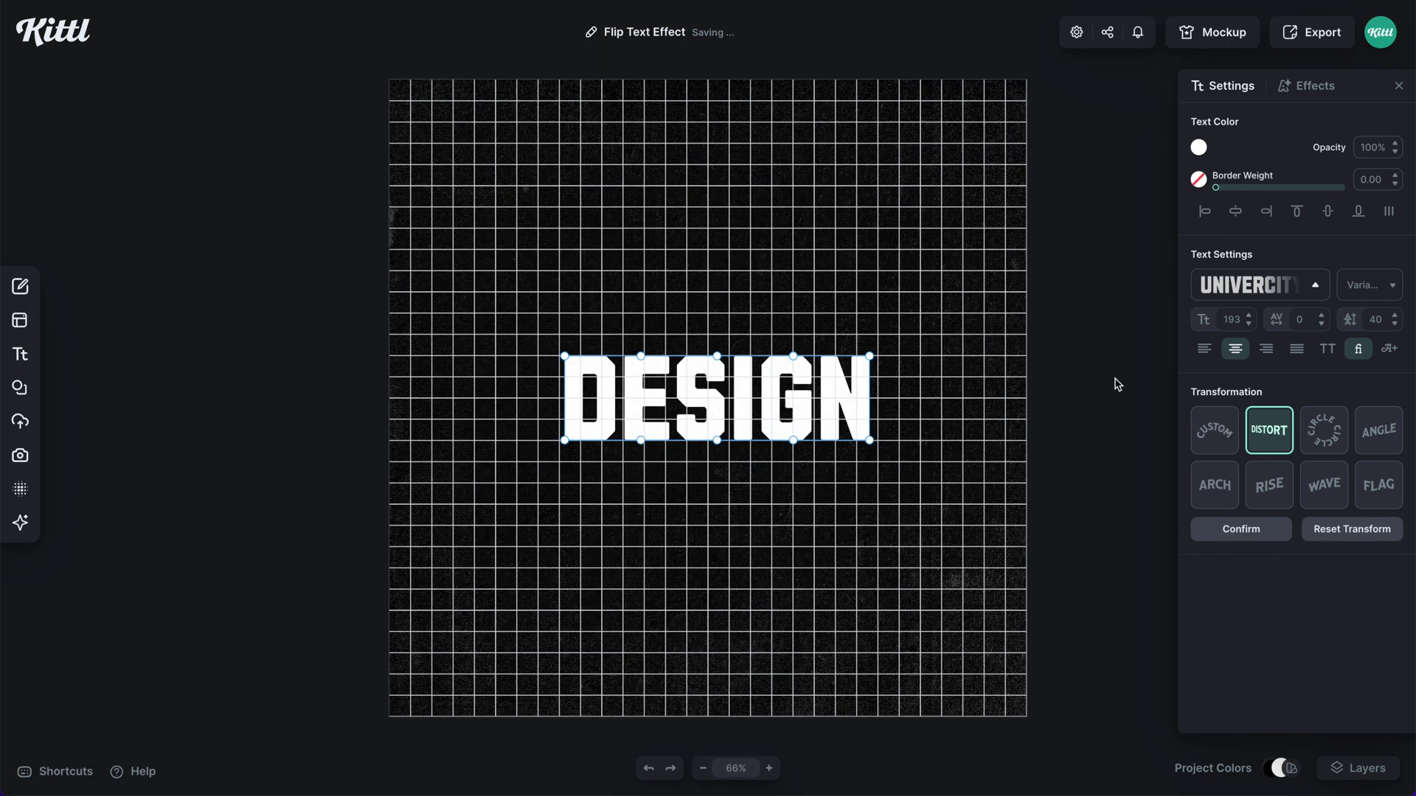
{"action": "left_click_drag", "start_coordinate": [819, 398], "coordinate": [810, 211]}
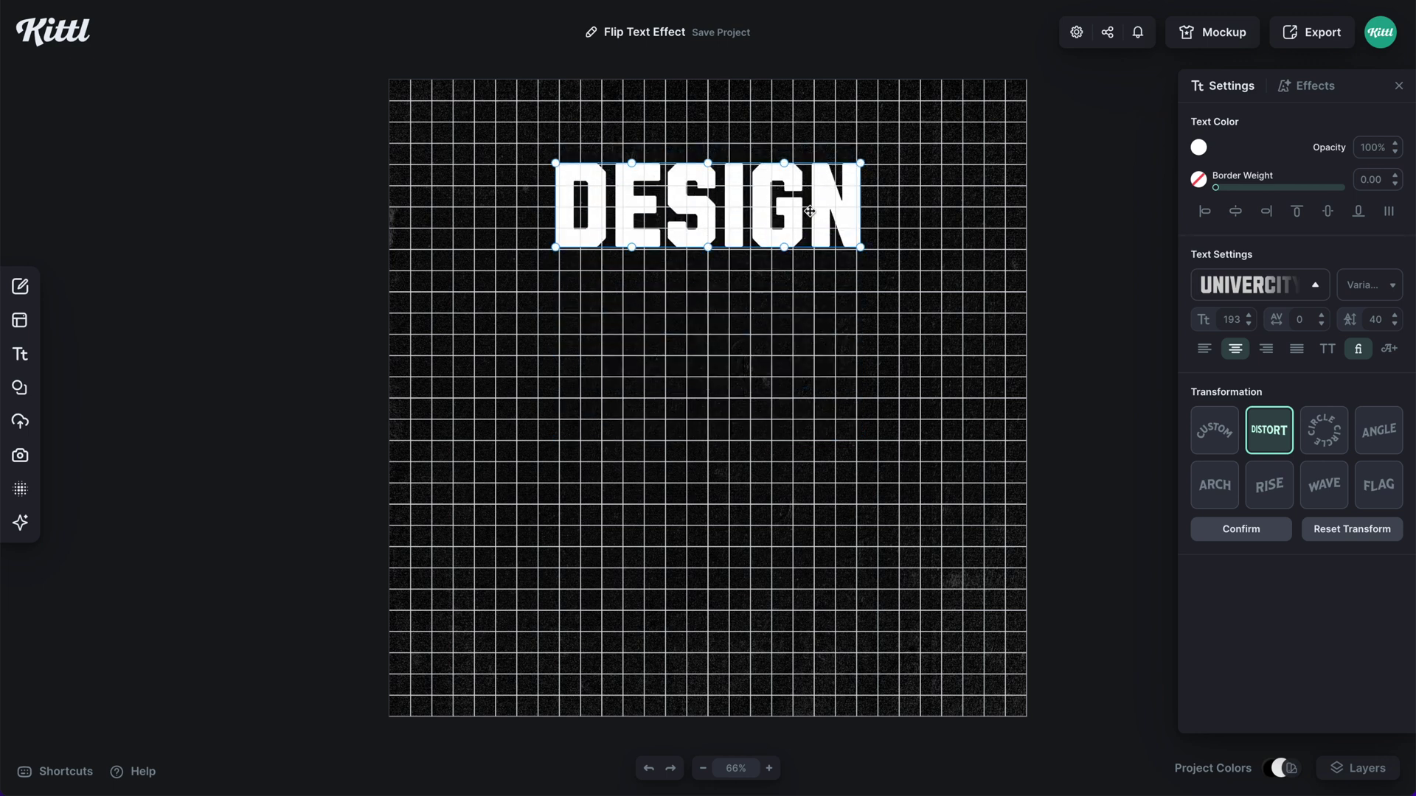
{"action": "scroll", "coordinate": [809, 212], "scroll_direction": "up", "scroll_amount": 5}
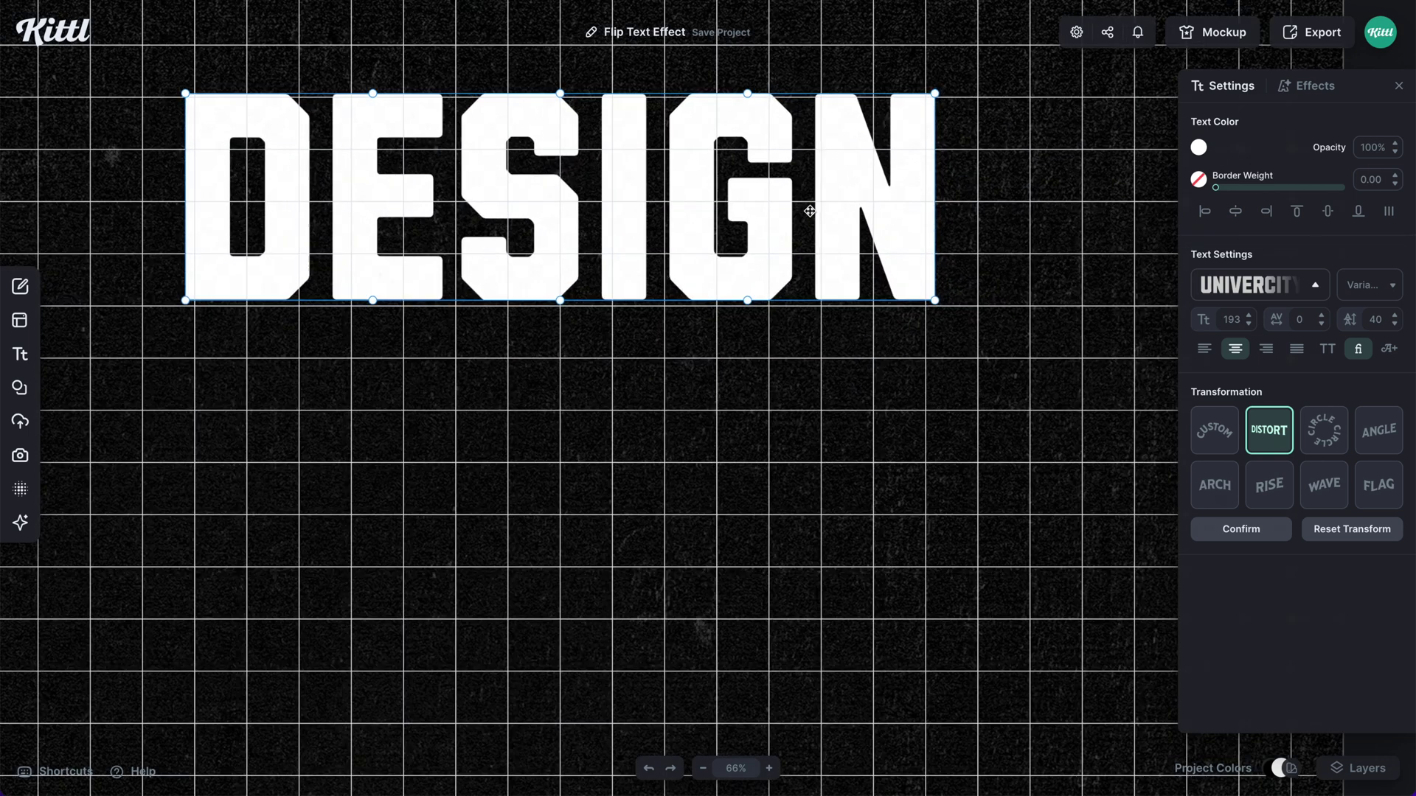
{"action": "left_click_drag", "start_coordinate": [768, 219], "coordinate": [768, 223]}
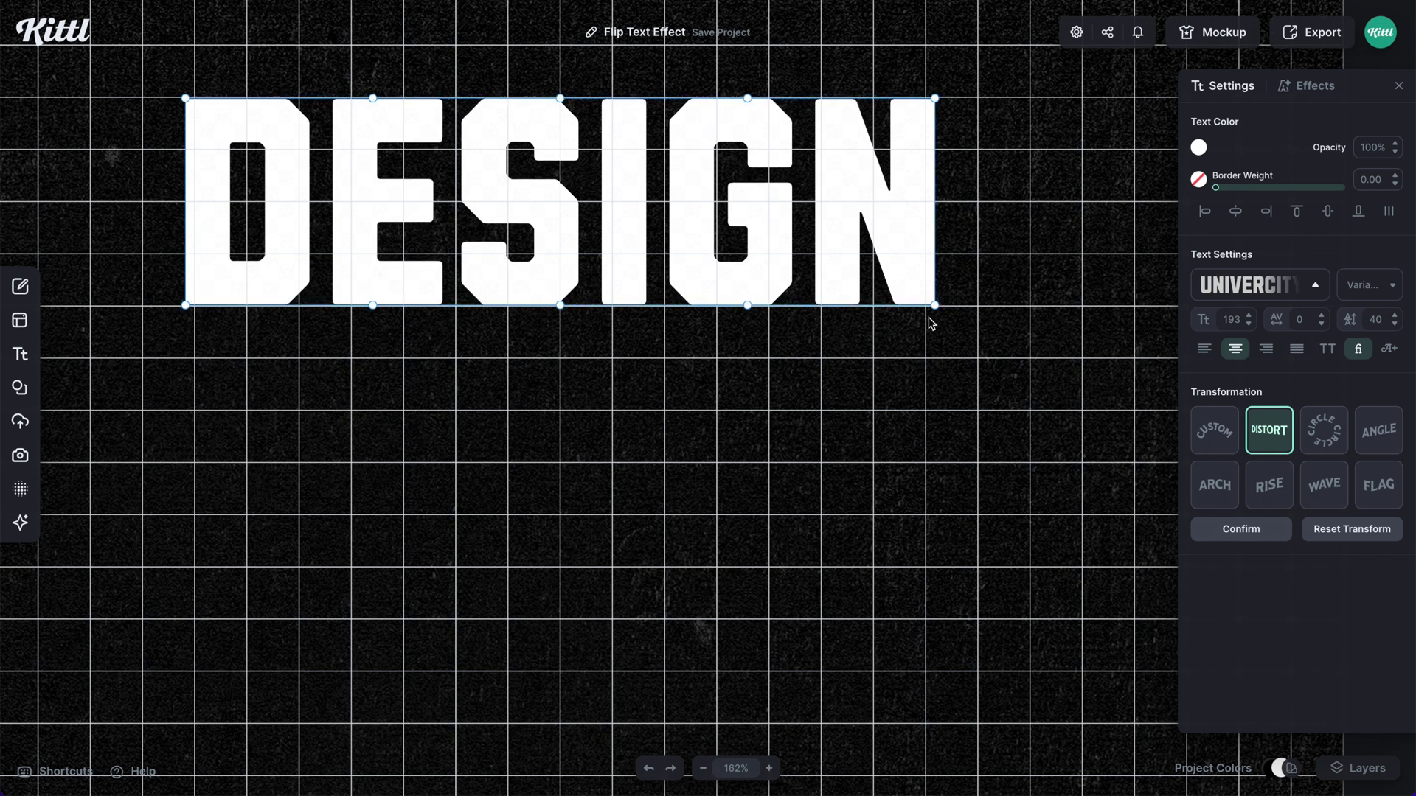
Pull both bottom corners of the distorted DESIGN text inward to the nearest vertical grid lines, tapering it symmetrically.
{"action": "left_click_drag", "start_coordinate": [936, 307], "coordinate": [873, 306]}
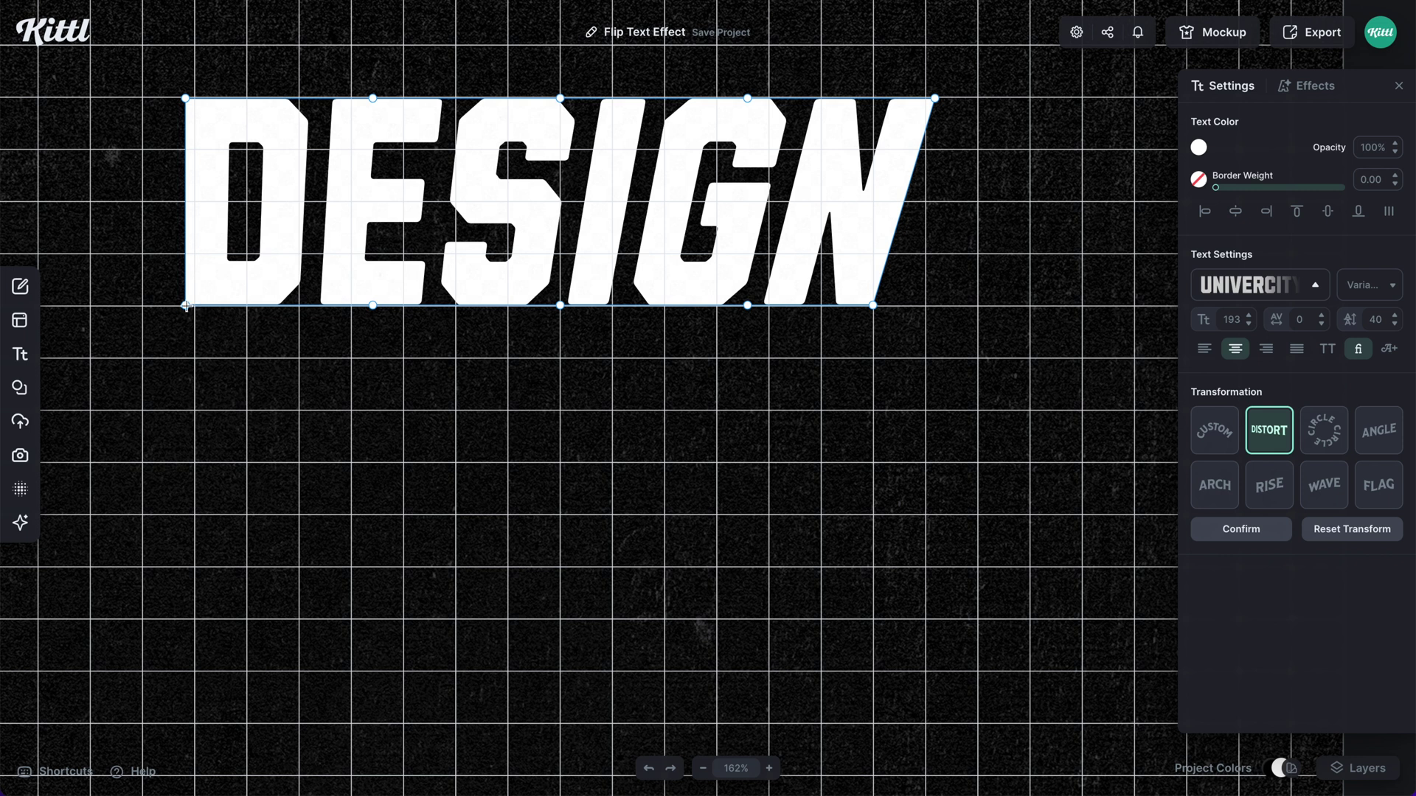
{"action": "left_click_drag", "start_coordinate": [186, 306], "coordinate": [248, 305]}
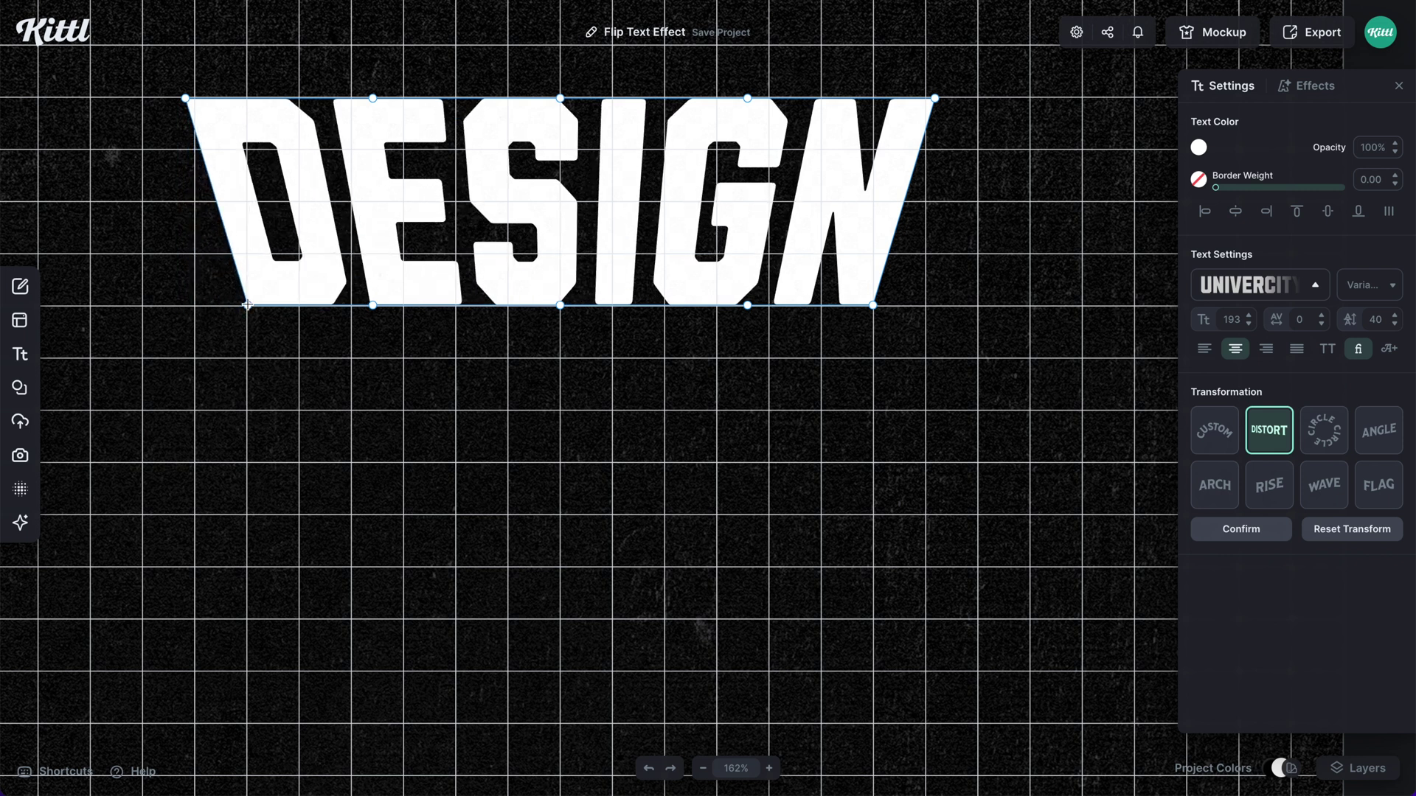
{"action": "left_click", "coordinate": [342, 364]}
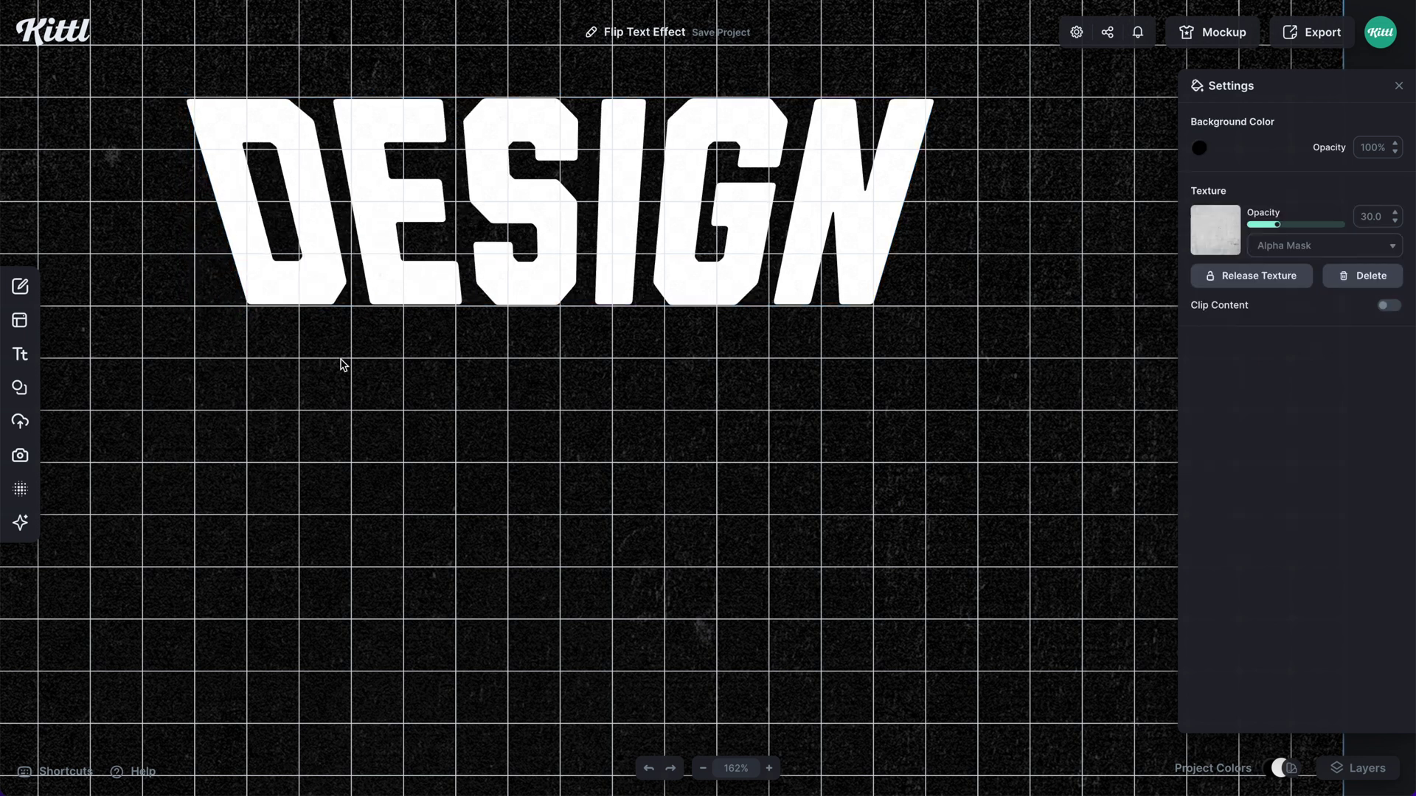
Duplicate the tapered DESIGN text one grid row below the original and shorten the copy to three grid rows by raising its bottom distort points.
{"action": "left_click", "coordinate": [502, 165]}
{"action": "left_click_drag", "start_coordinate": [503, 165], "coordinate": [516, 424]}
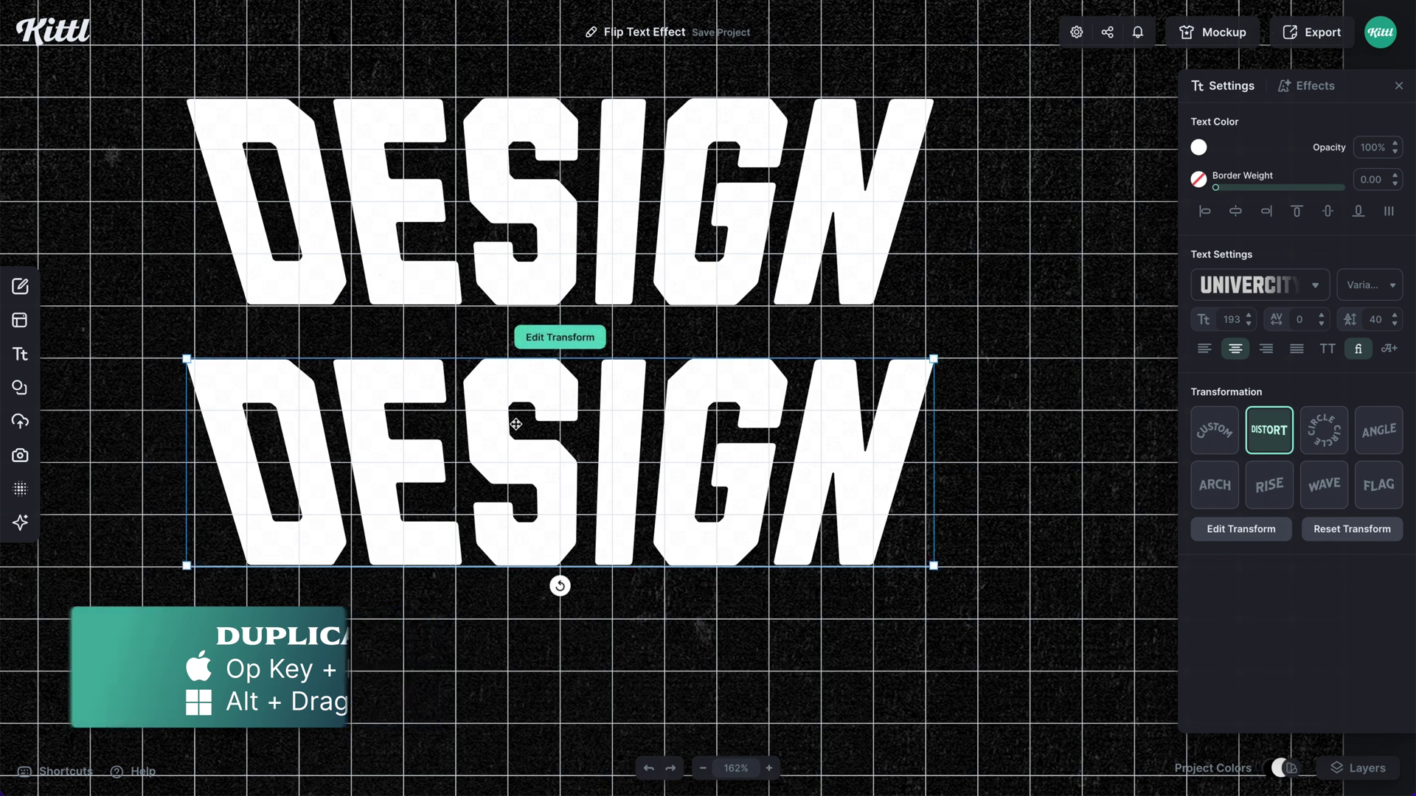
{"action": "left_click", "coordinate": [563, 345]}
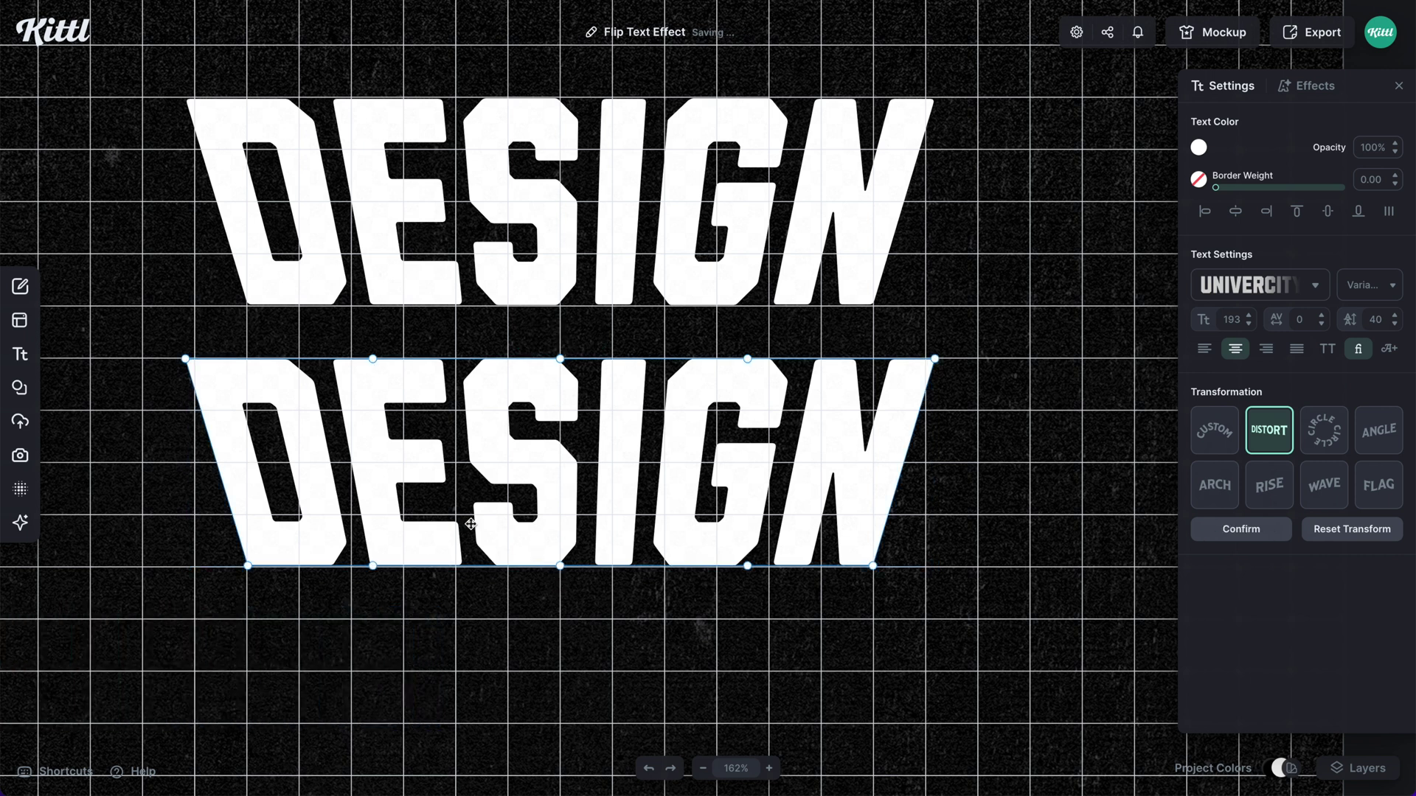
{"action": "left_click_drag", "start_coordinate": [248, 568], "coordinate": [247, 516]}
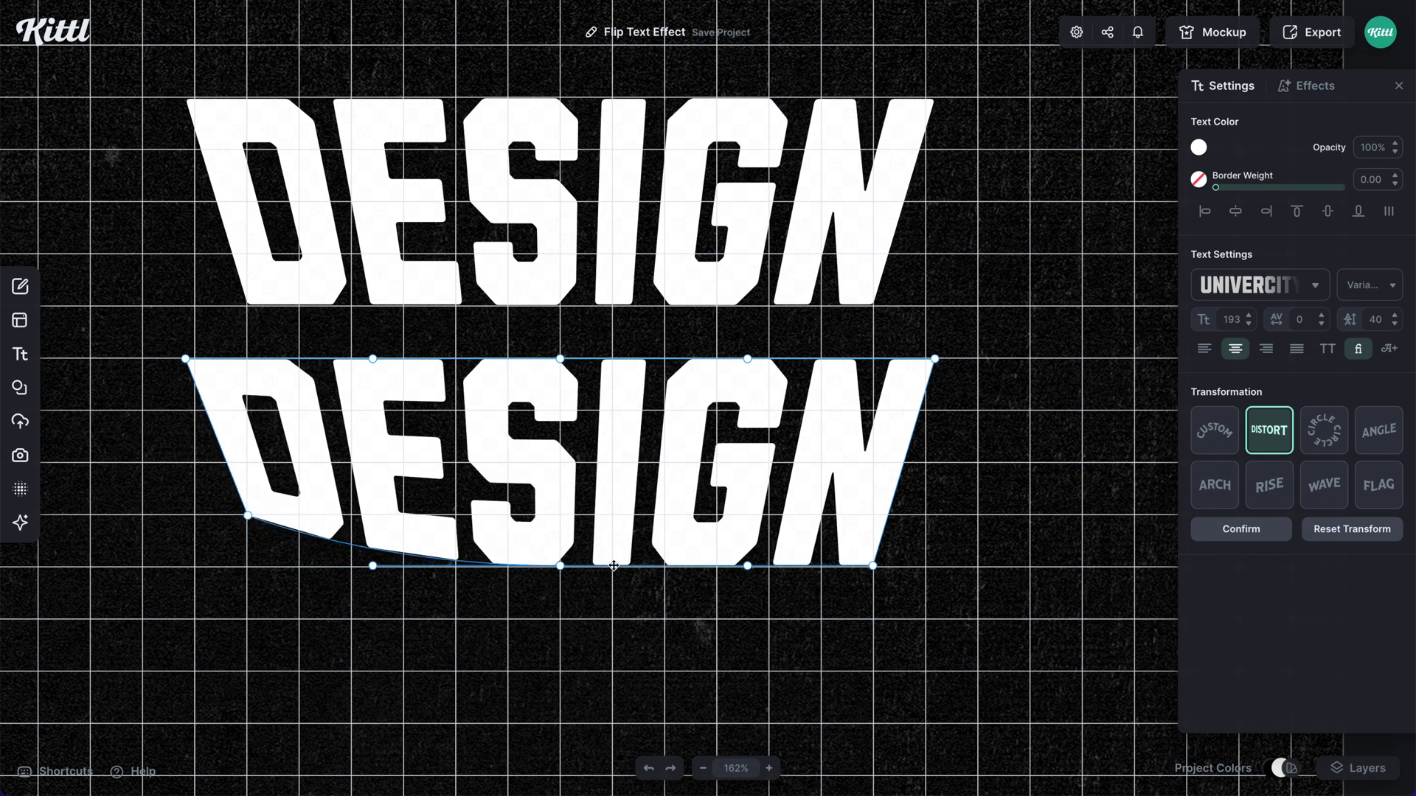
{"action": "left_click_drag", "start_coordinate": [874, 566], "coordinate": [873, 515]}
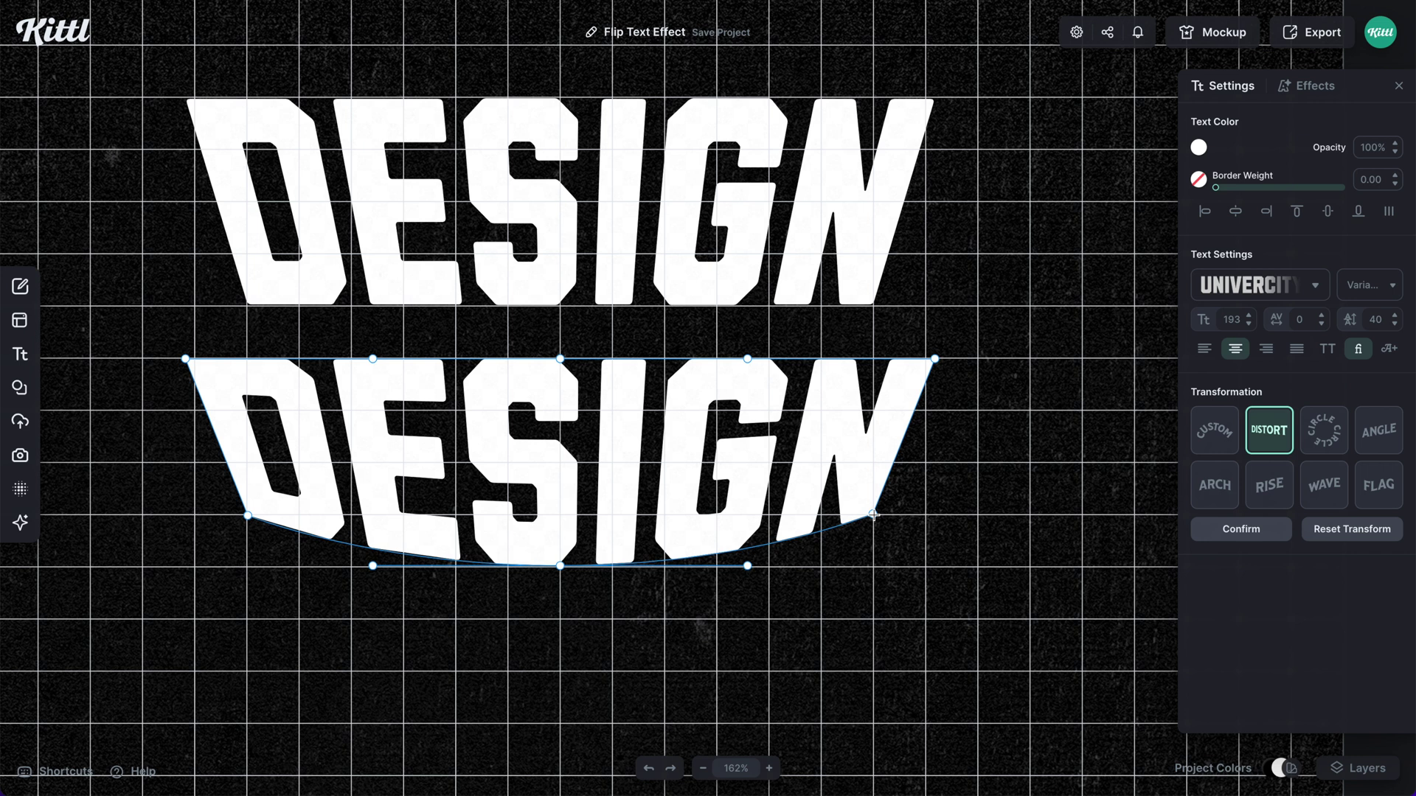
{"action": "left_click_drag", "start_coordinate": [561, 566], "coordinate": [558, 515]}
{"action": "left_click", "coordinate": [559, 578]}
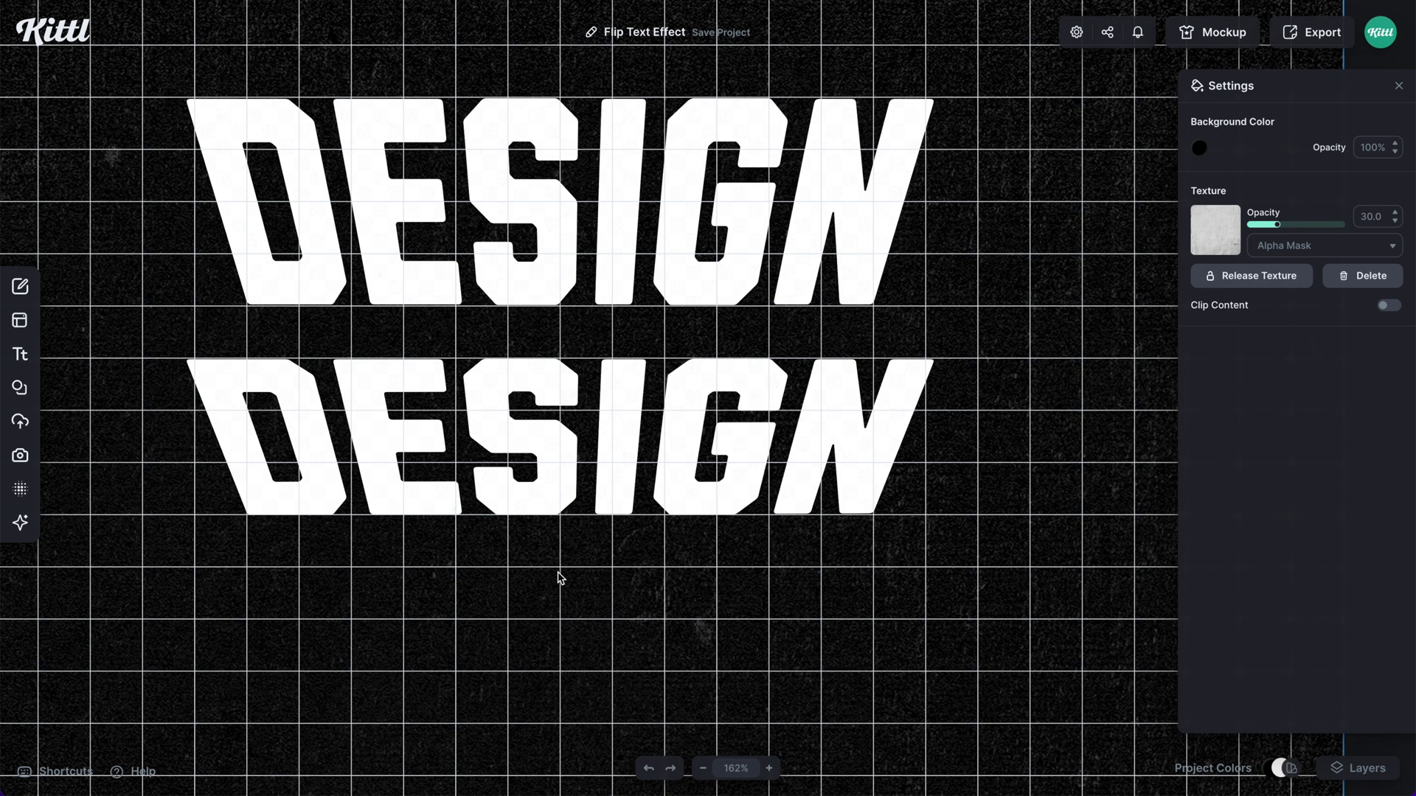
Duplicate the three-row DESIGN text one grid row below and shorten the copy to two grid rows by raising its bottom distort points.
{"action": "scroll", "coordinate": [559, 578], "scroll_direction": "down", "scroll_amount": 5}
{"action": "left_click", "coordinate": [635, 325]}
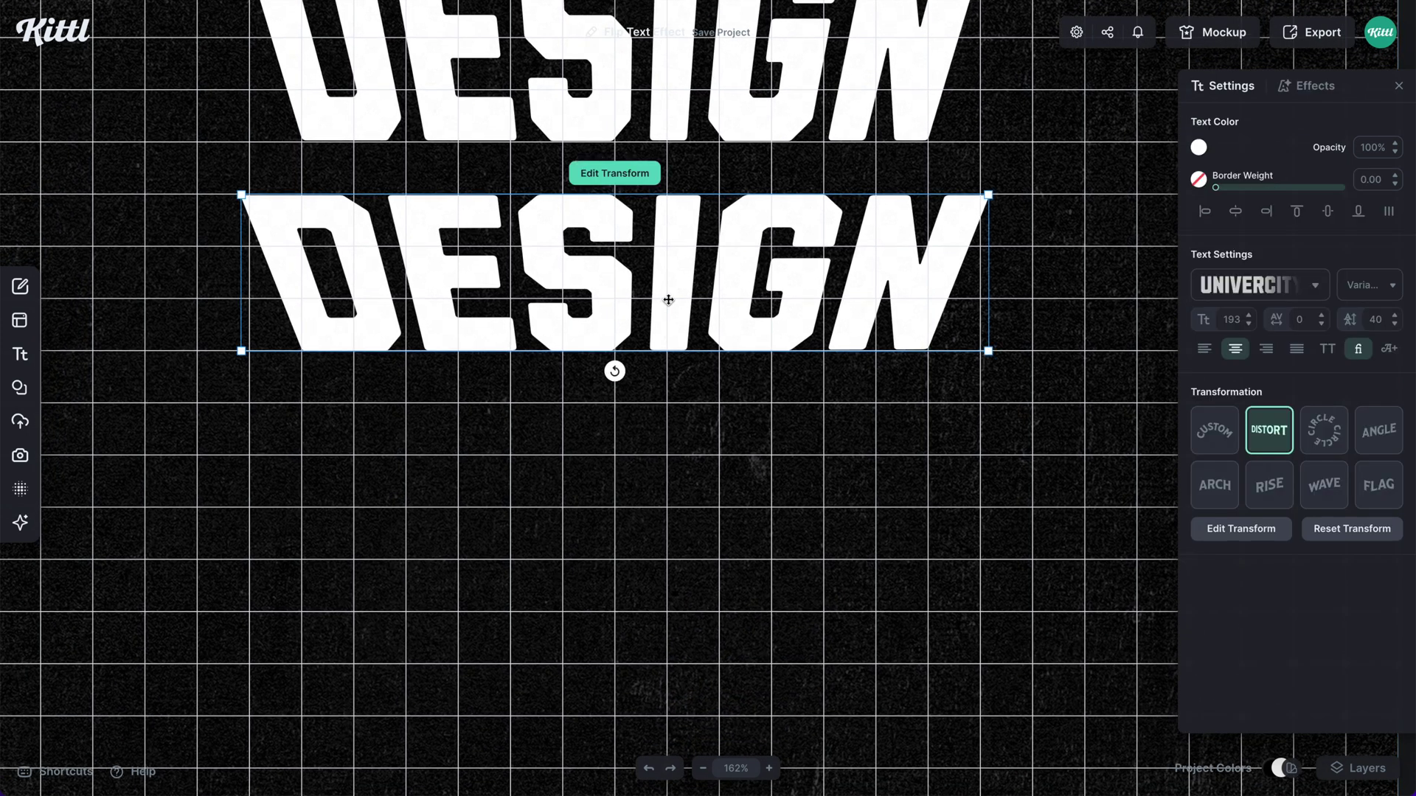
{"action": "left_click_drag", "start_coordinate": [669, 295], "coordinate": [661, 503]}
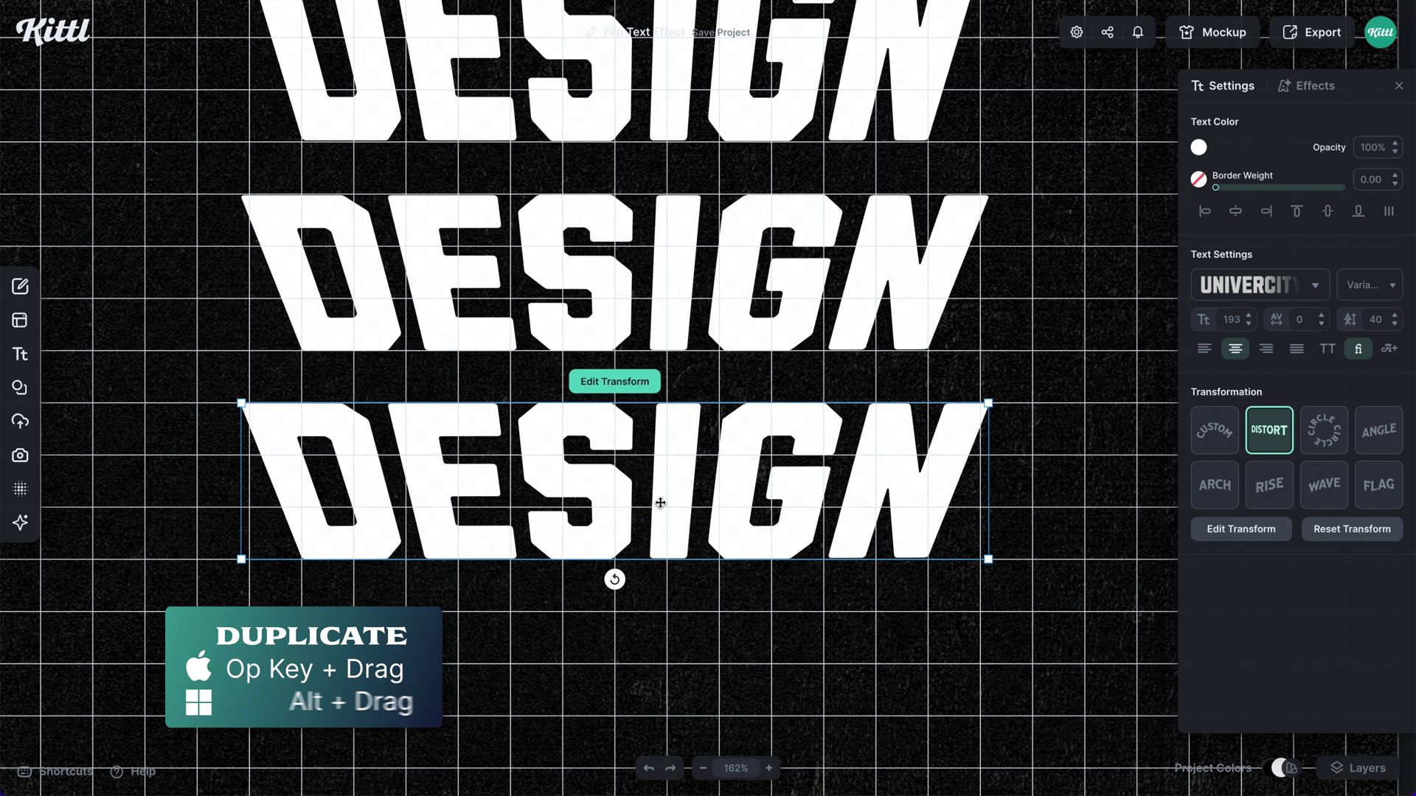
{"action": "left_click", "coordinate": [616, 381]}
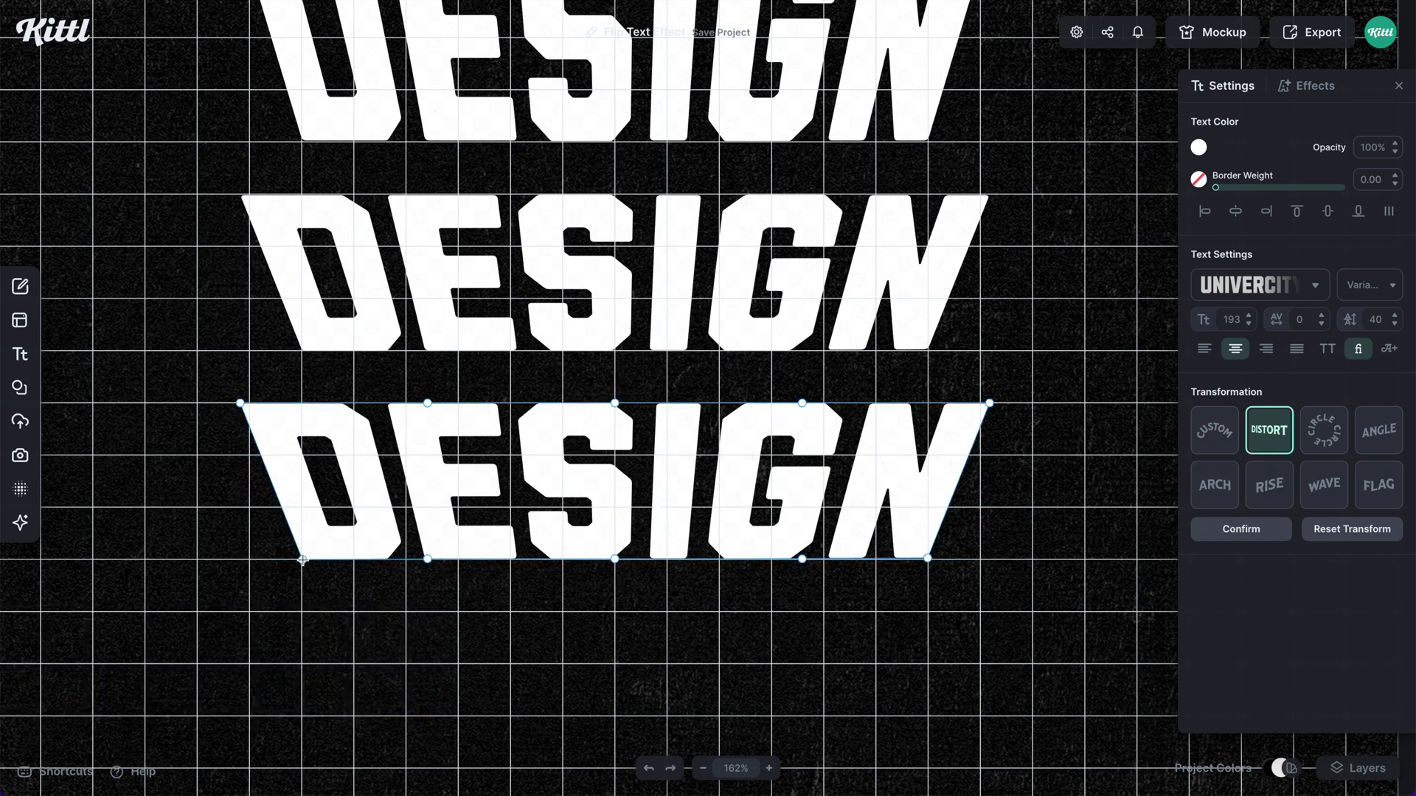
{"action": "left_click_drag", "start_coordinate": [241, 559], "coordinate": [300, 509]}
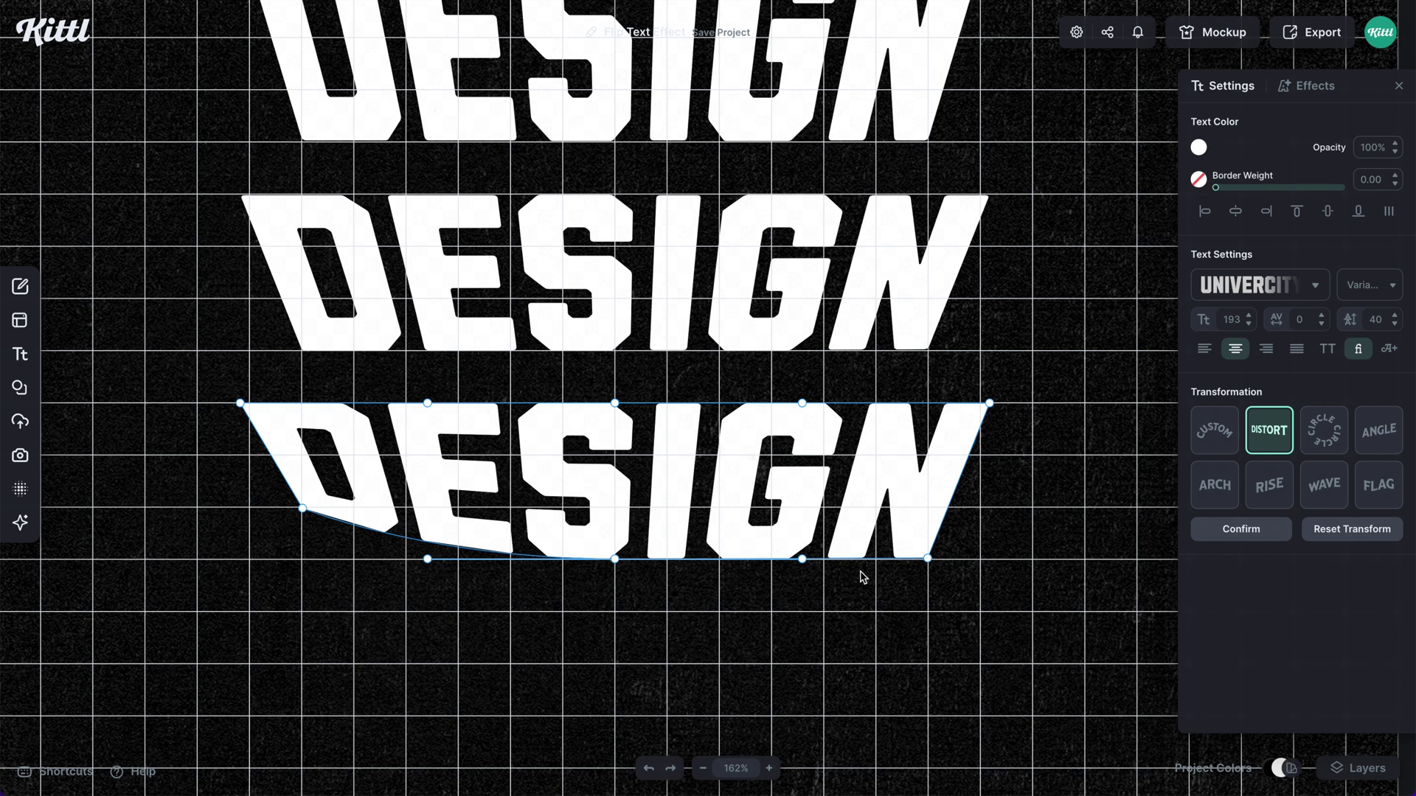
{"action": "left_click_drag", "start_coordinate": [929, 560], "coordinate": [929, 509]}
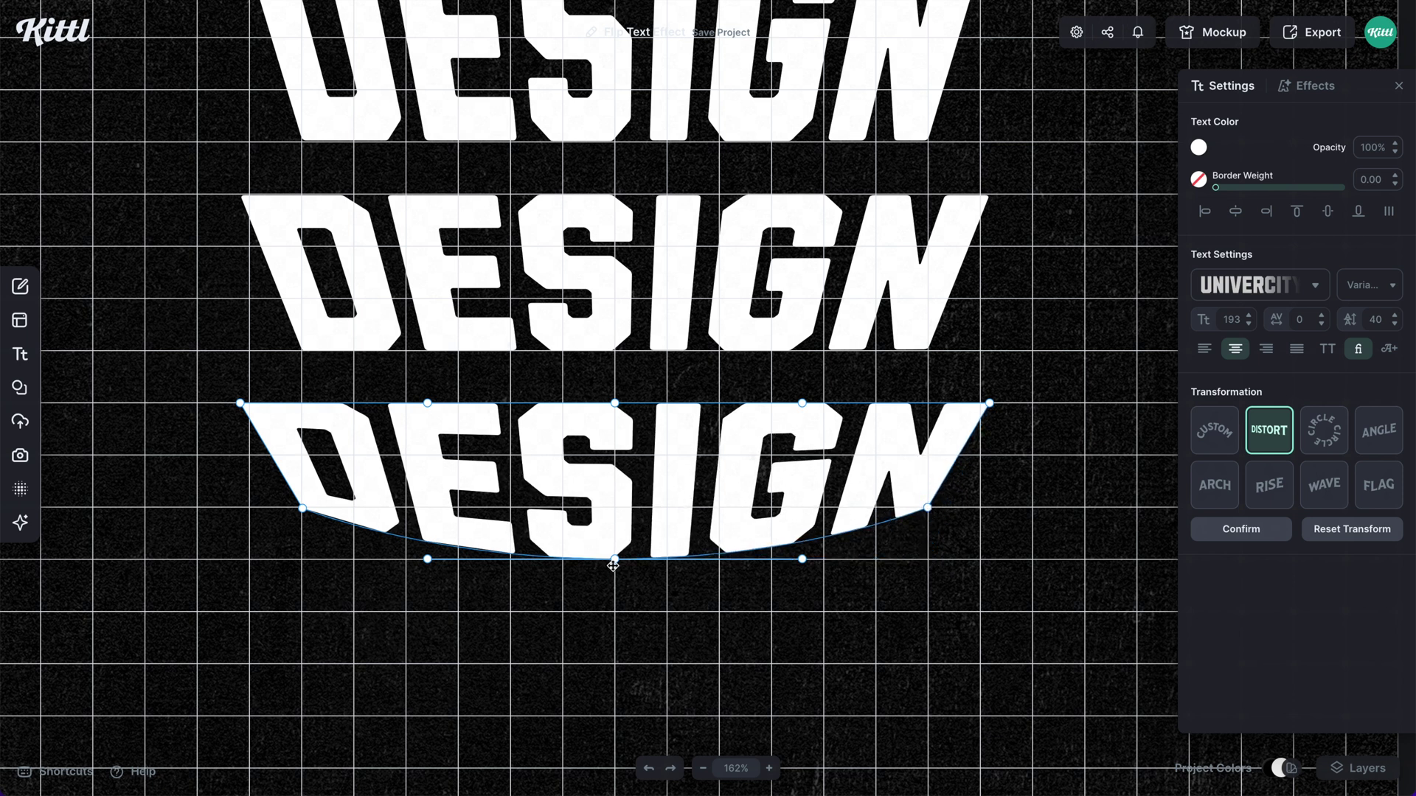
{"action": "left_click_drag", "start_coordinate": [614, 560], "coordinate": [617, 508]}
{"action": "left_click", "coordinate": [623, 527]}
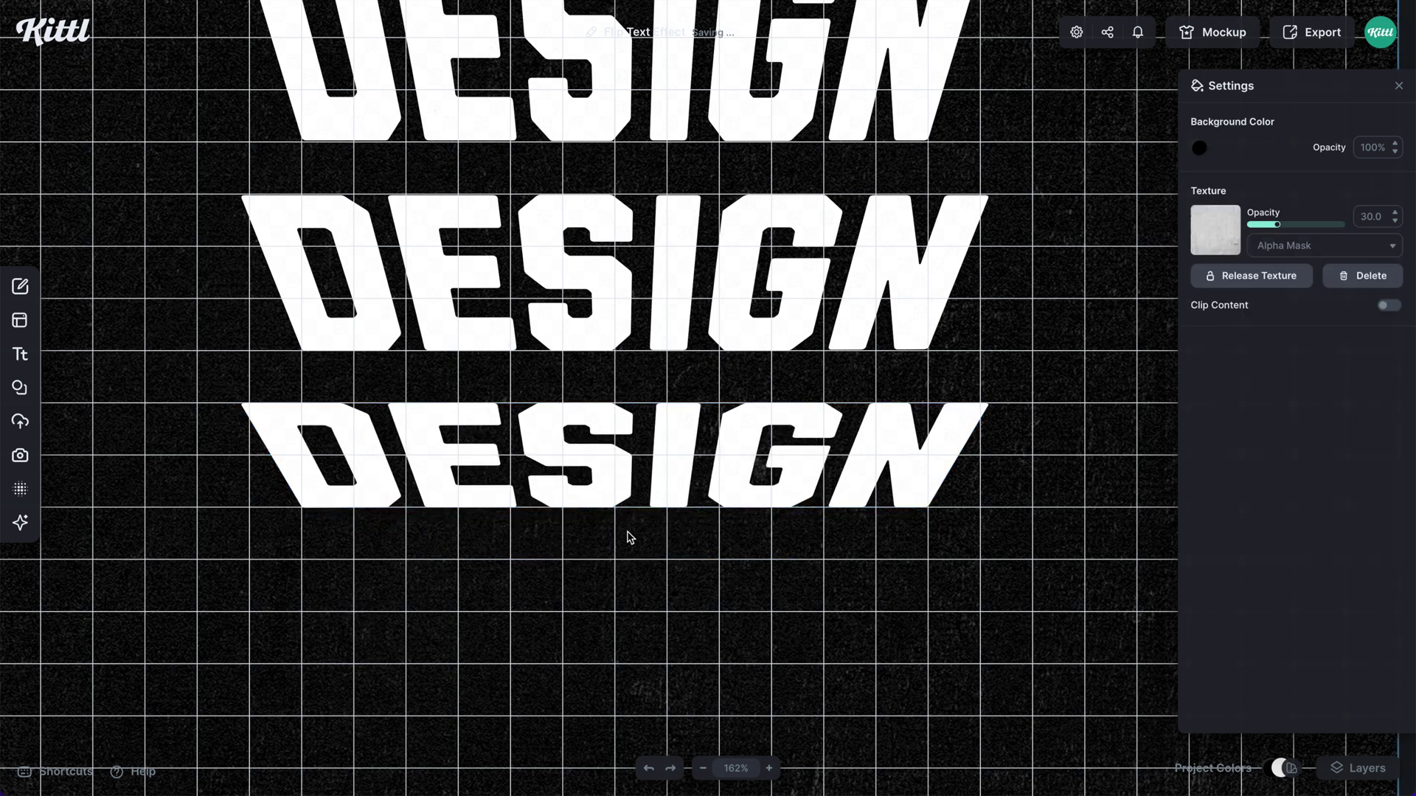
Duplicate the two-row DESIGN text one grid row below and shorten the copy to one grid row by raising its bottom distort points.
{"action": "left_click", "coordinate": [614, 479]}
{"action": "left_click_drag", "start_coordinate": [615, 471], "coordinate": [608, 621]}
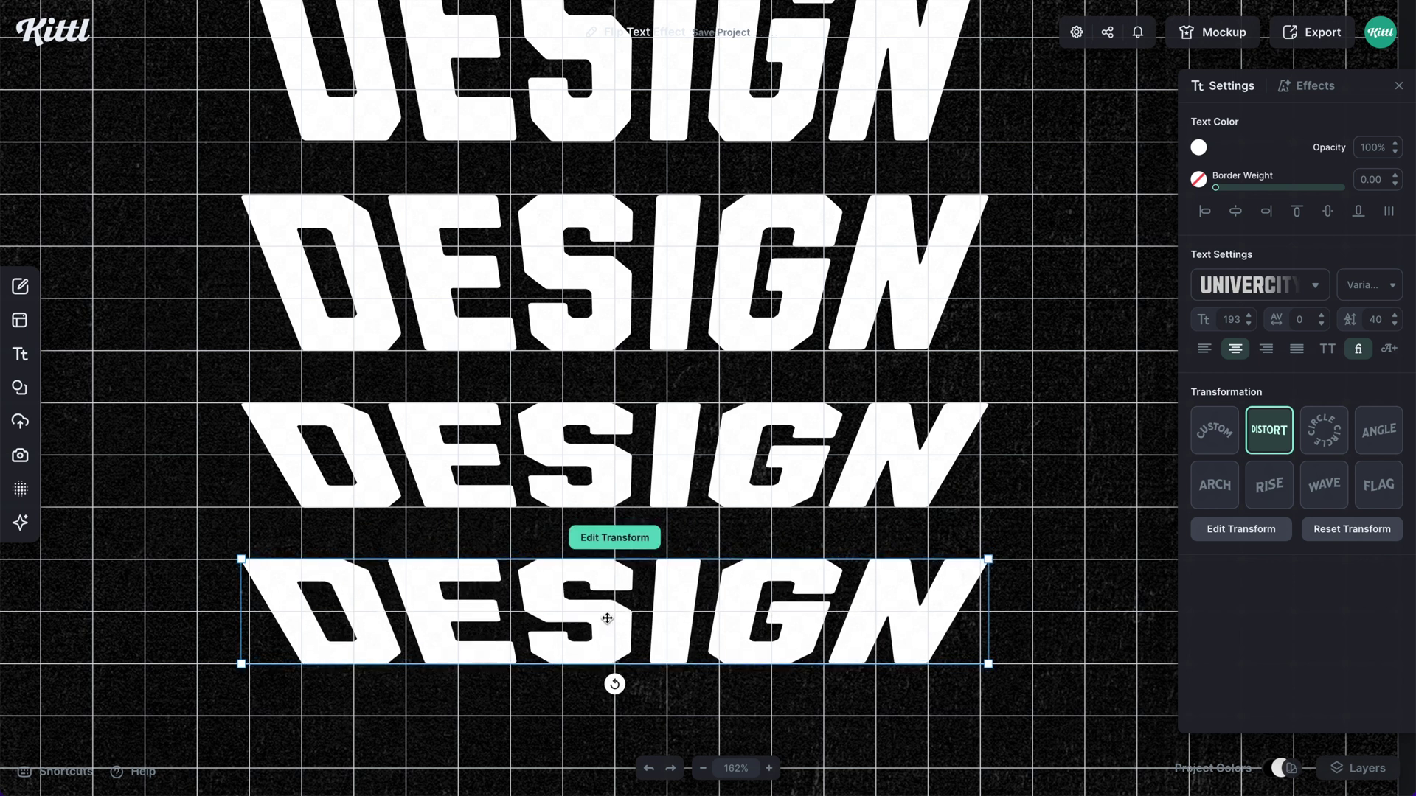
{"action": "scroll", "coordinate": [607, 619], "scroll_direction": "down", "scroll_amount": 5}
{"action": "scroll", "coordinate": [606, 618], "scroll_direction": "down", "scroll_amount": 1}
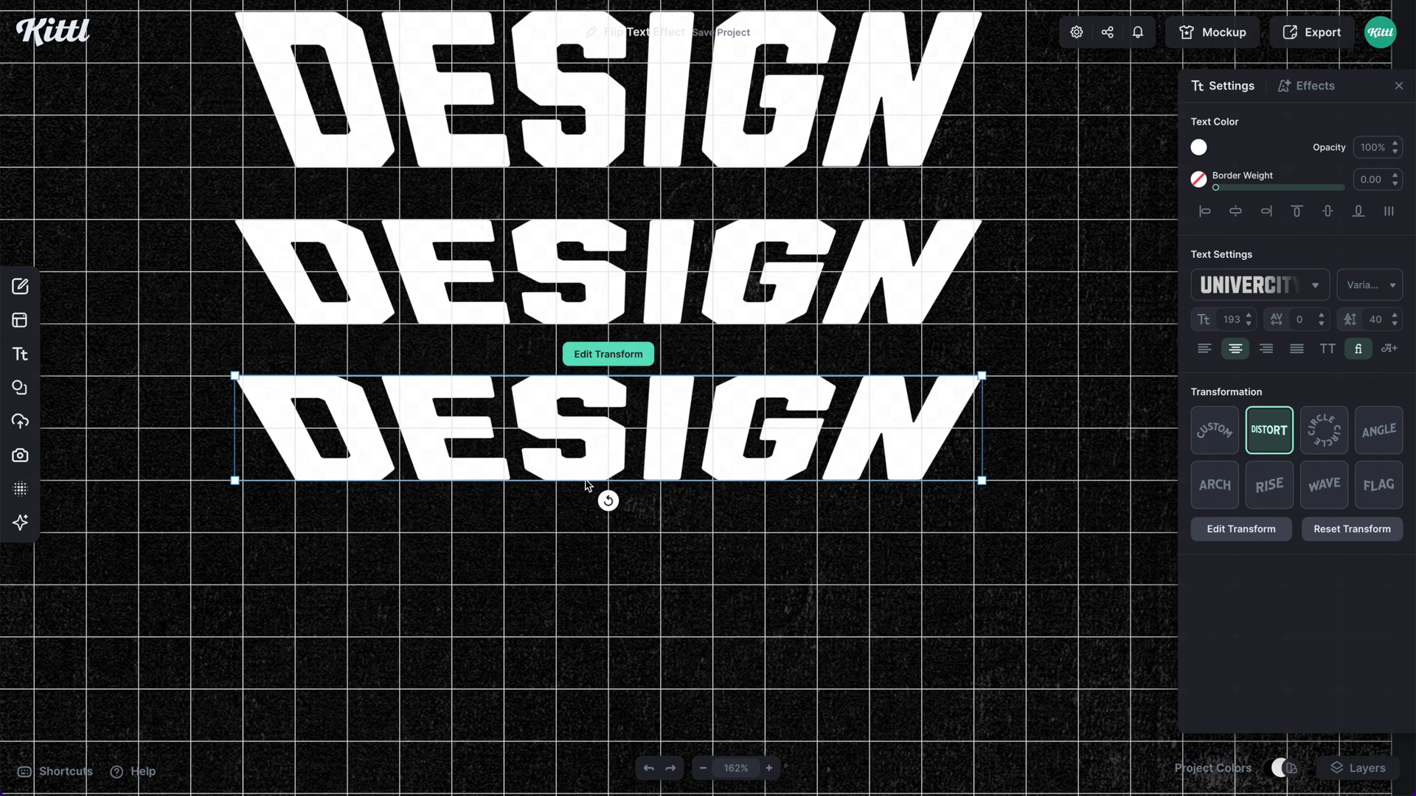
{"action": "left_click", "coordinate": [607, 354]}
{"action": "left_click_drag", "start_coordinate": [297, 483], "coordinate": [295, 428]}
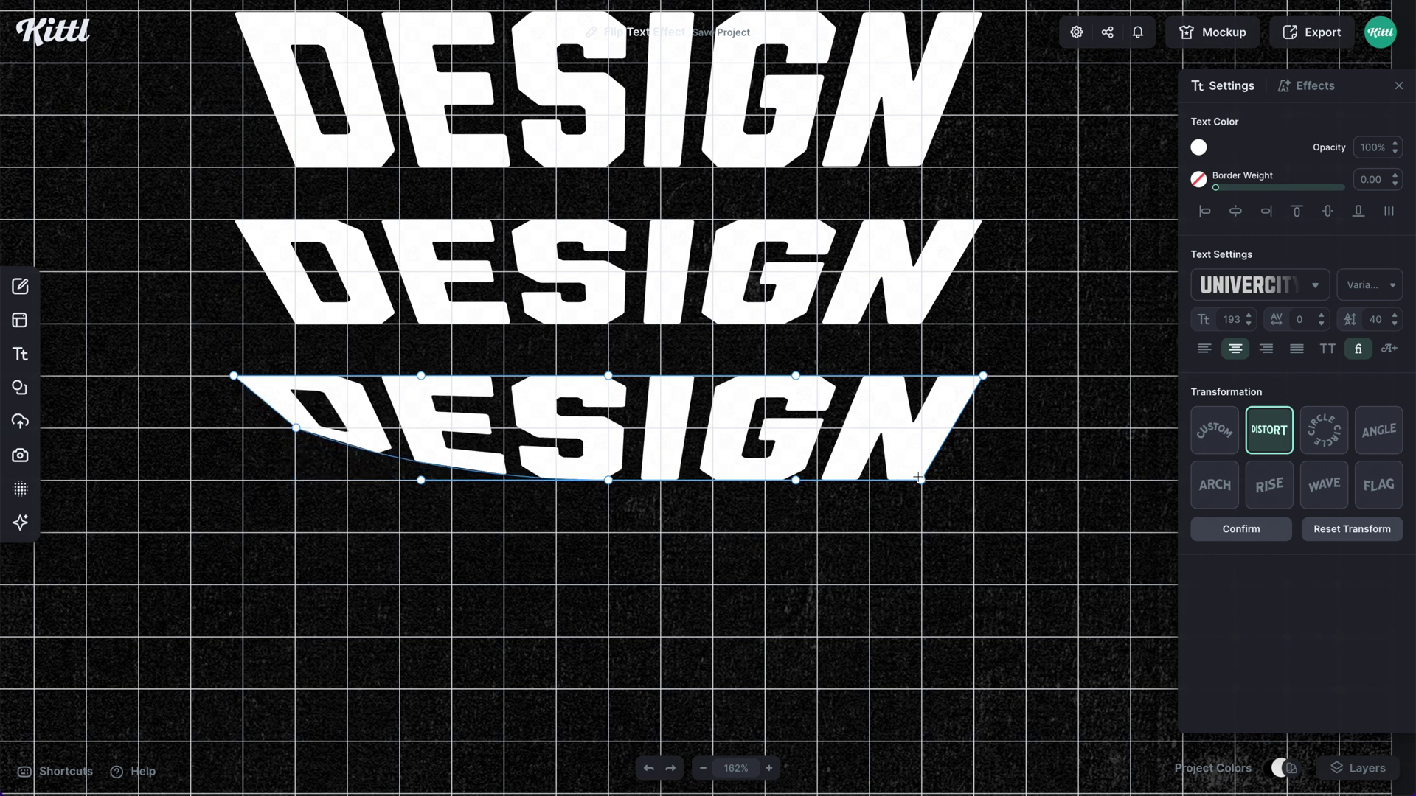
{"action": "left_click_drag", "start_coordinate": [920, 480], "coordinate": [921, 428]}
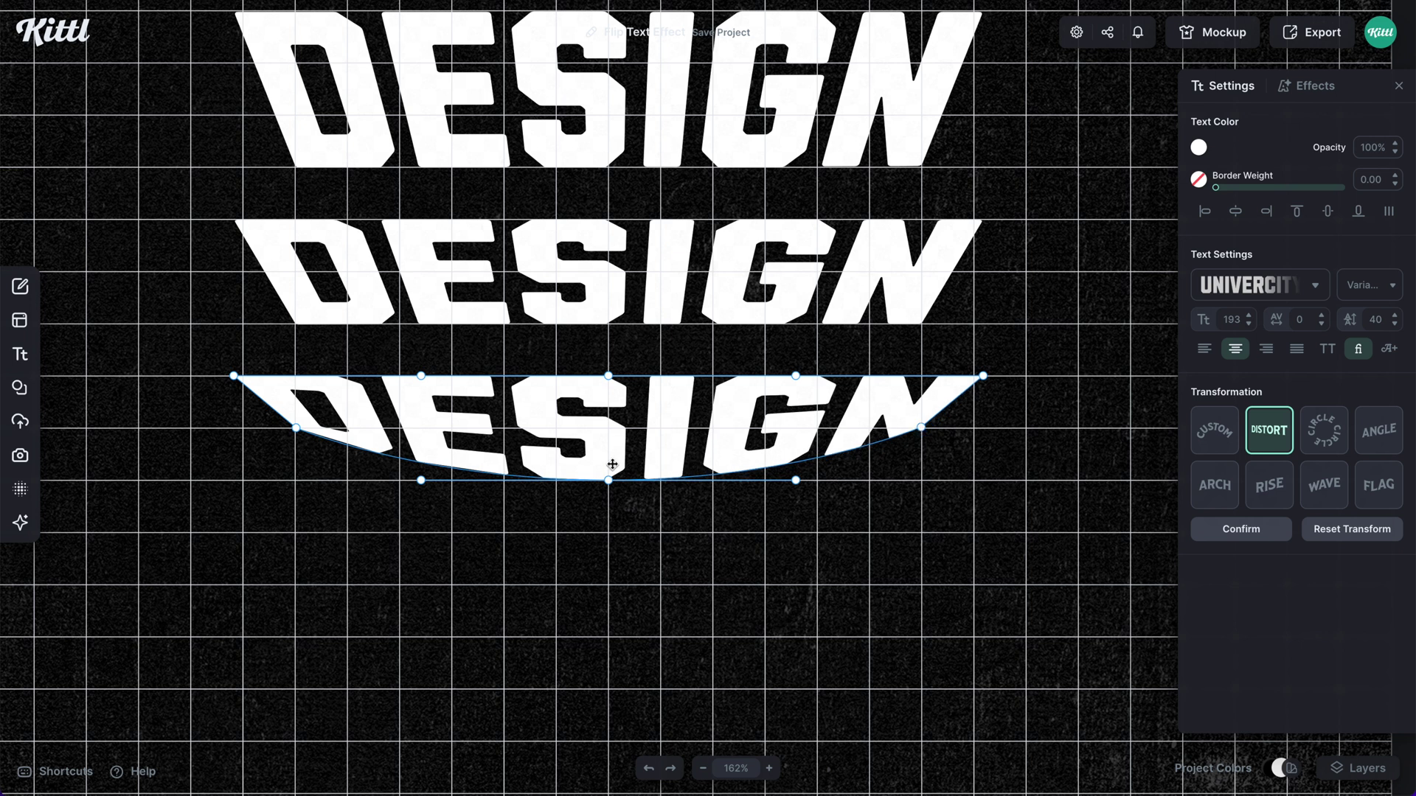
{"action": "left_click_drag", "start_coordinate": [608, 481], "coordinate": [613, 429]}
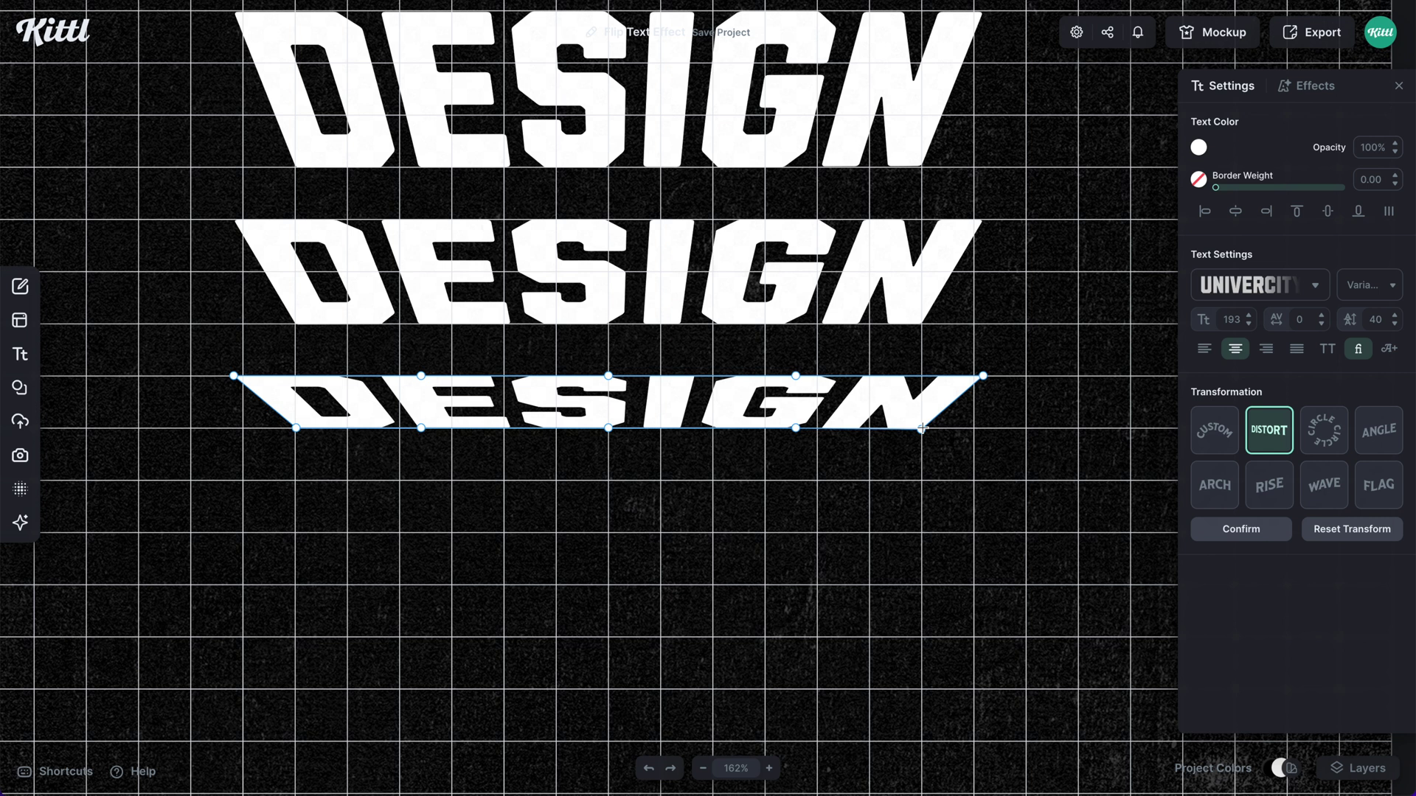
Move the three lower DESIGN copies up so the four lines stack tightly with narrow, even gaps.
{"action": "key", "text": "shift+1"}
{"action": "left_click", "coordinate": [914, 529]}
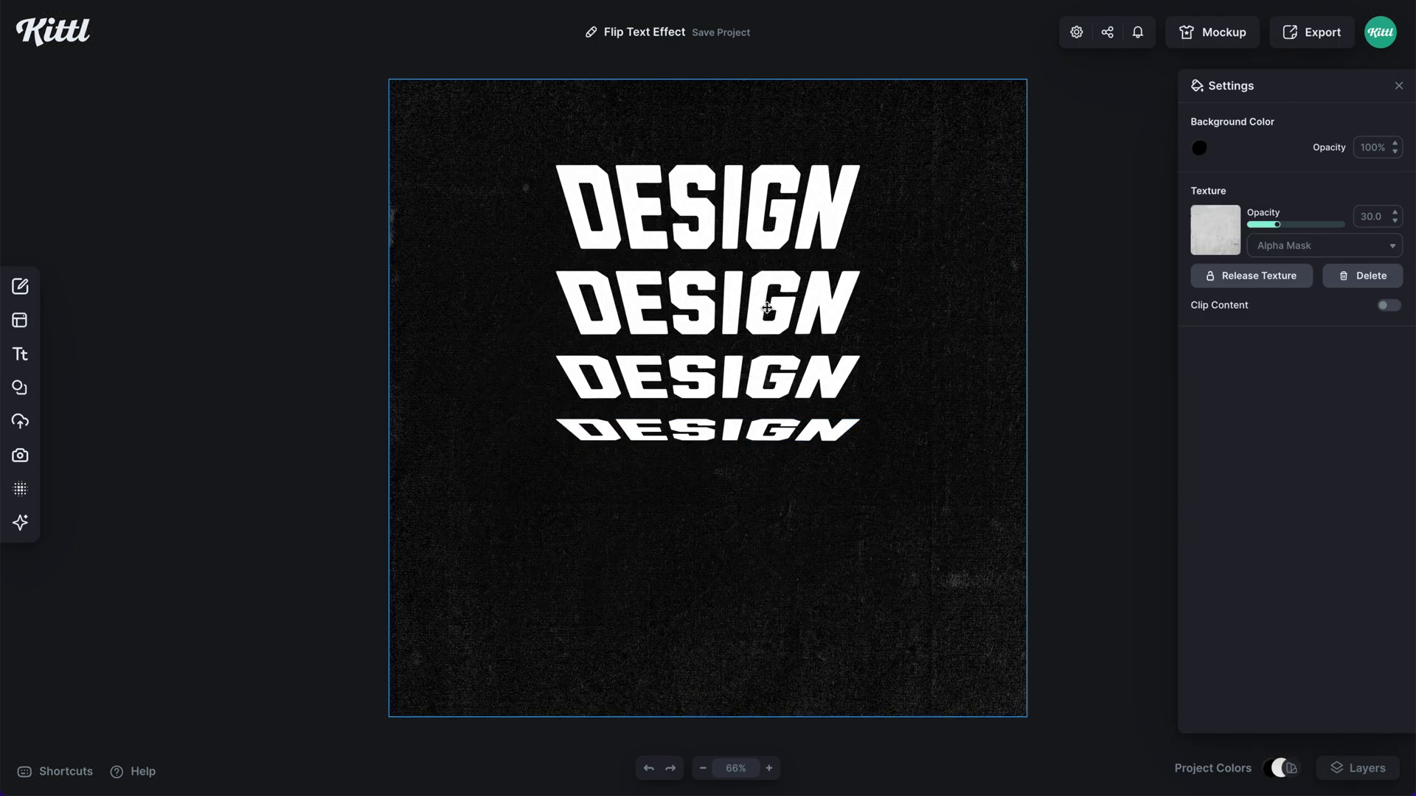
{"action": "left_click_drag", "start_coordinate": [767, 308], "coordinate": [766, 290]}
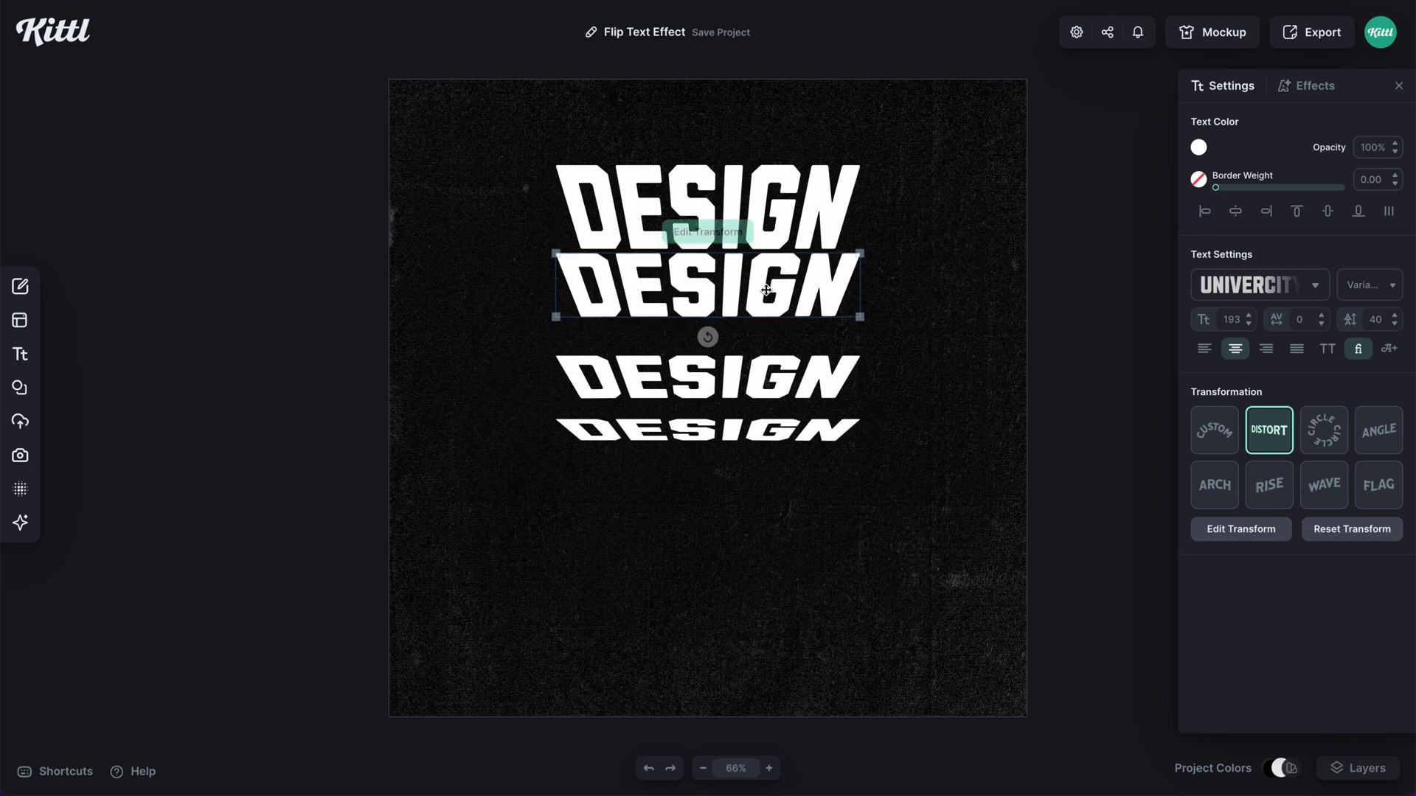
{"action": "left_click_drag", "start_coordinate": [762, 379], "coordinate": [762, 343]}
{"action": "left_click_drag", "start_coordinate": [746, 436], "coordinate": [745, 385]}
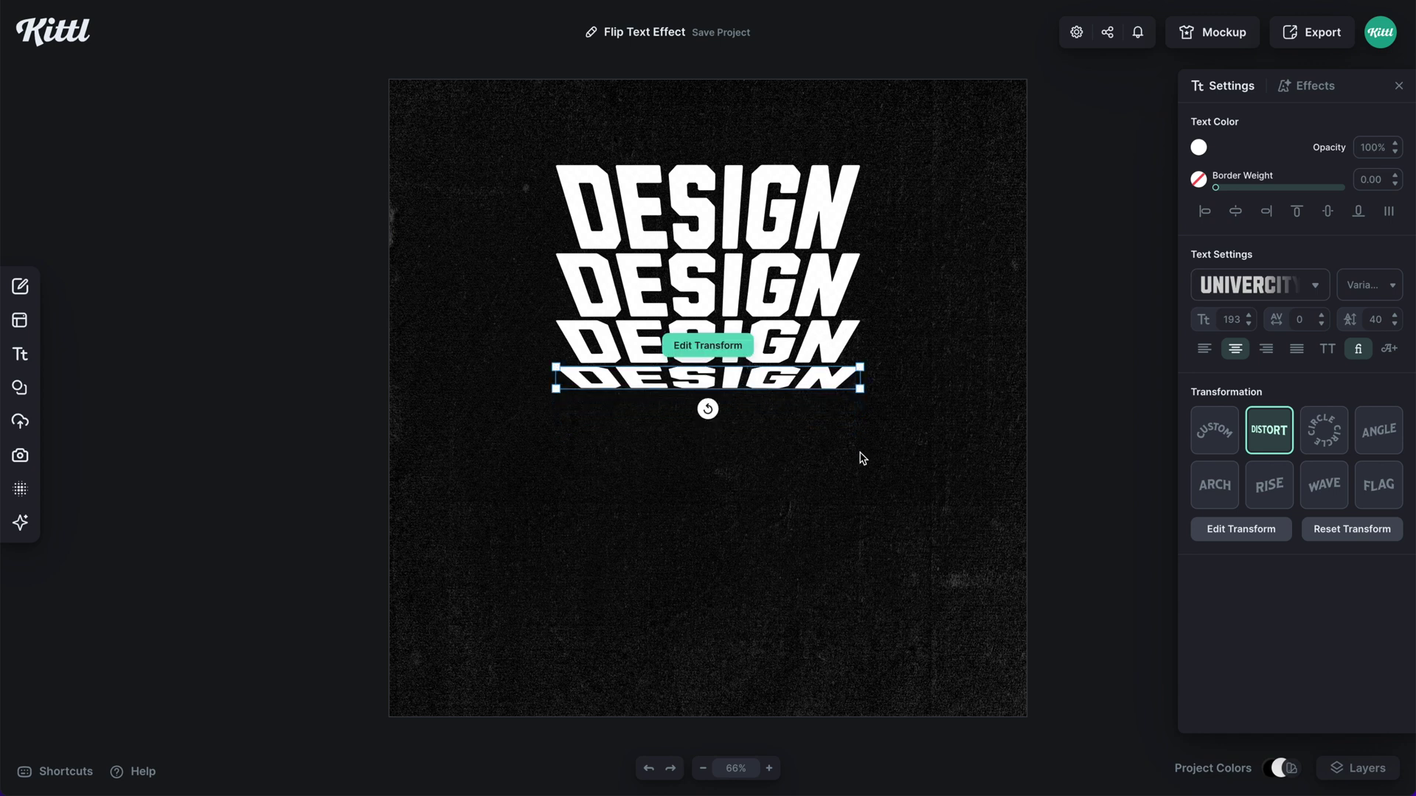
{"action": "left_click", "coordinate": [862, 458]}
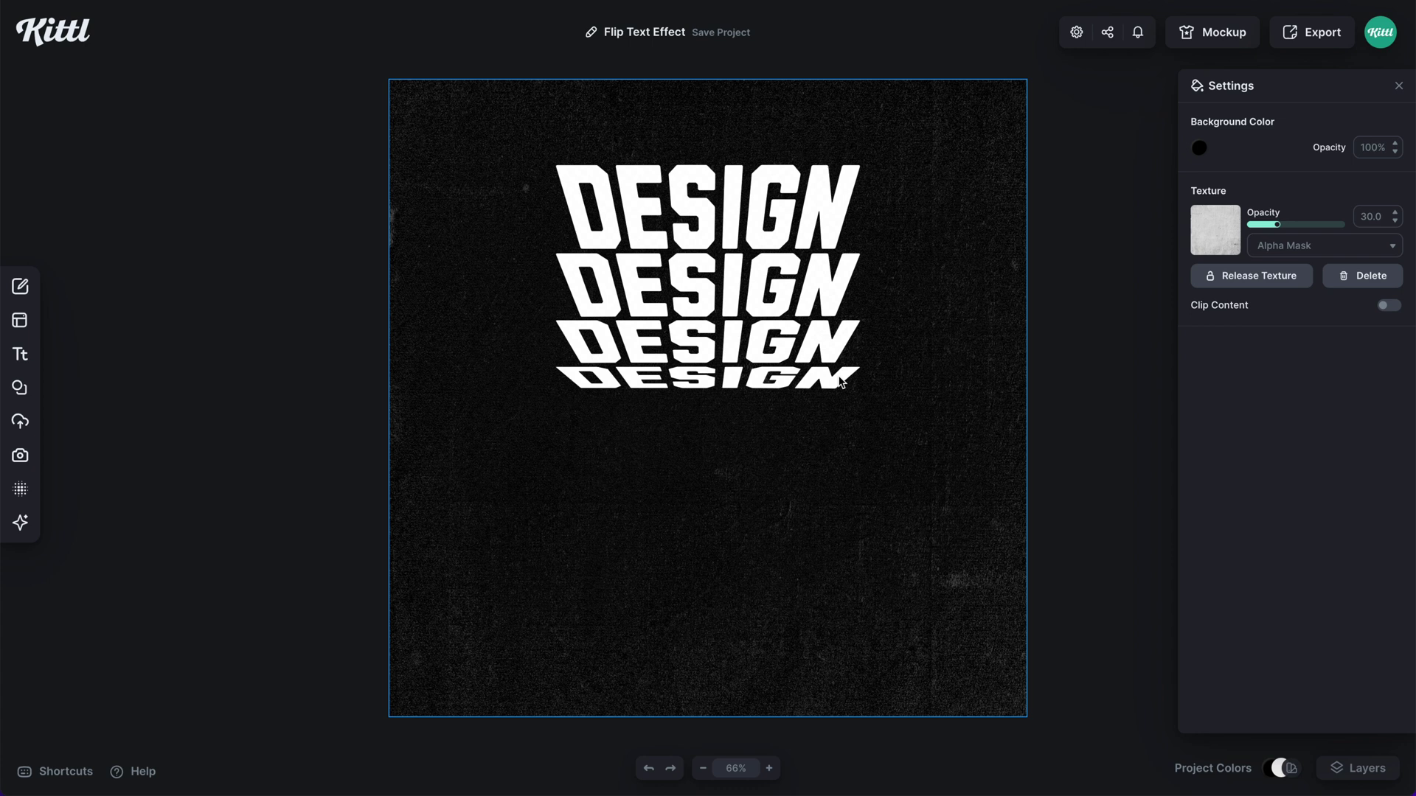
Switch the tallest DESIGN line's text color to a gradient and change its black stop to white (ffffff).
{"action": "scroll", "coordinate": [832, 210], "scroll_direction": "up", "scroll_amount": 5}
{"action": "left_click", "coordinate": [833, 211]}
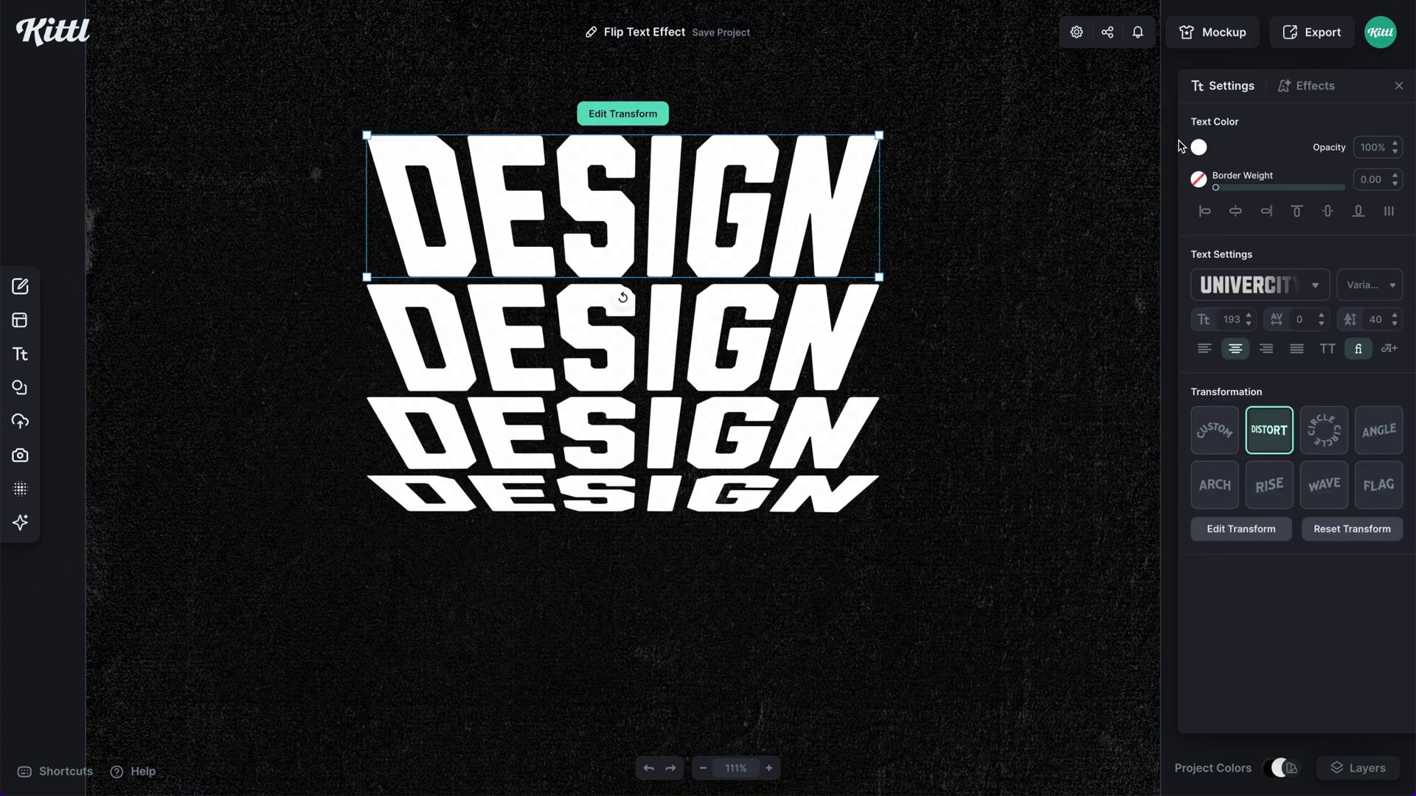
{"action": "left_click", "coordinate": [1198, 147]}
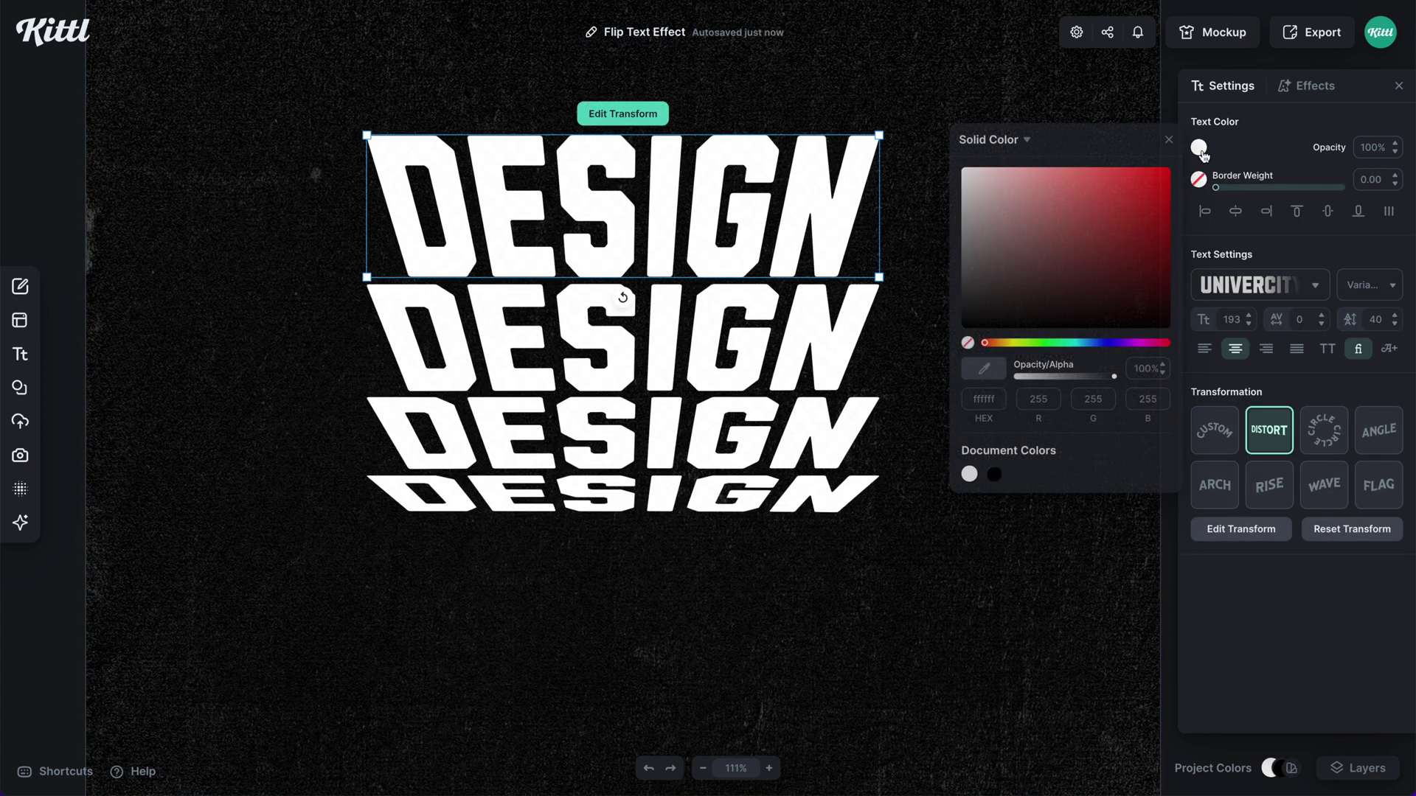
{"action": "left_click", "coordinate": [1018, 146]}
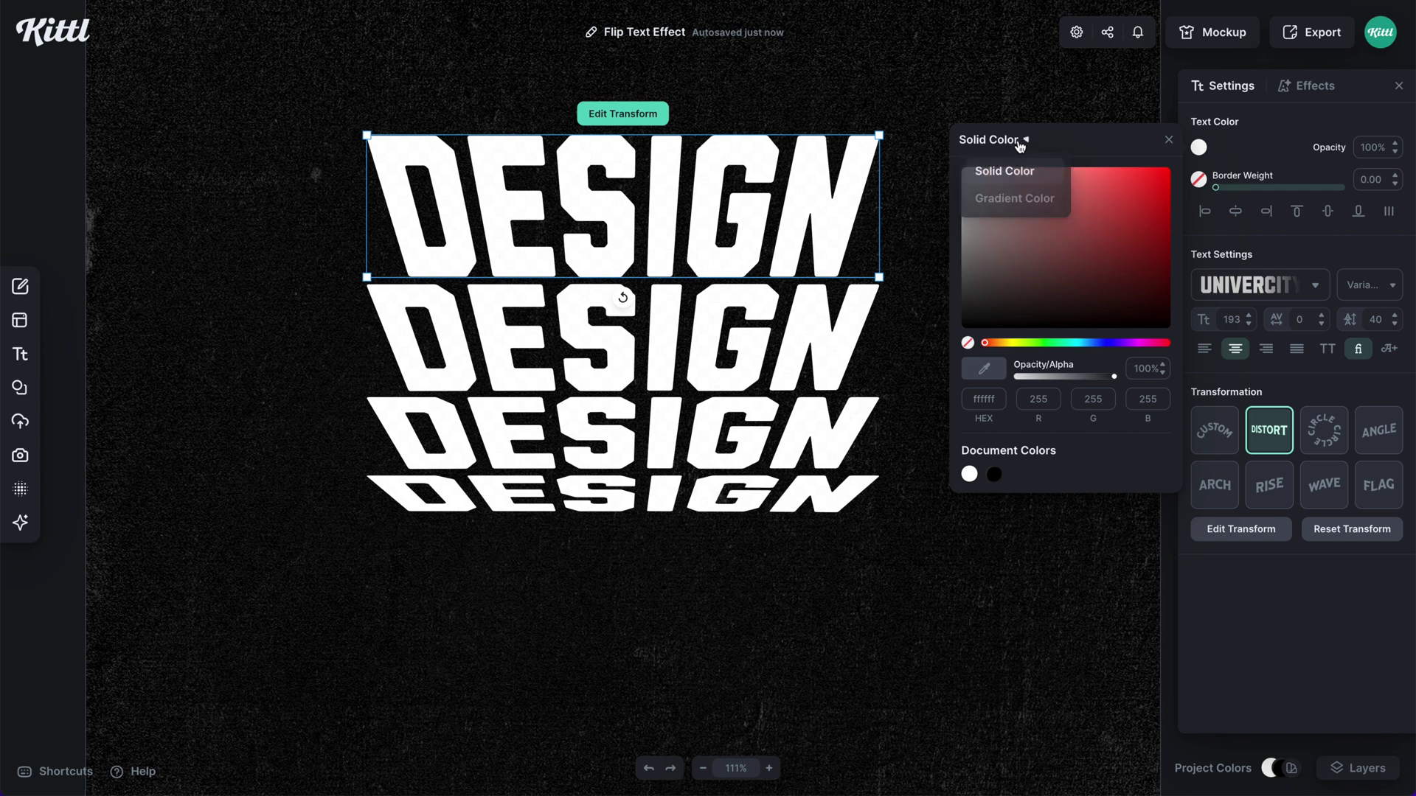
{"action": "left_click", "coordinate": [1029, 197]}
{"action": "left_click", "coordinate": [1100, 177]}
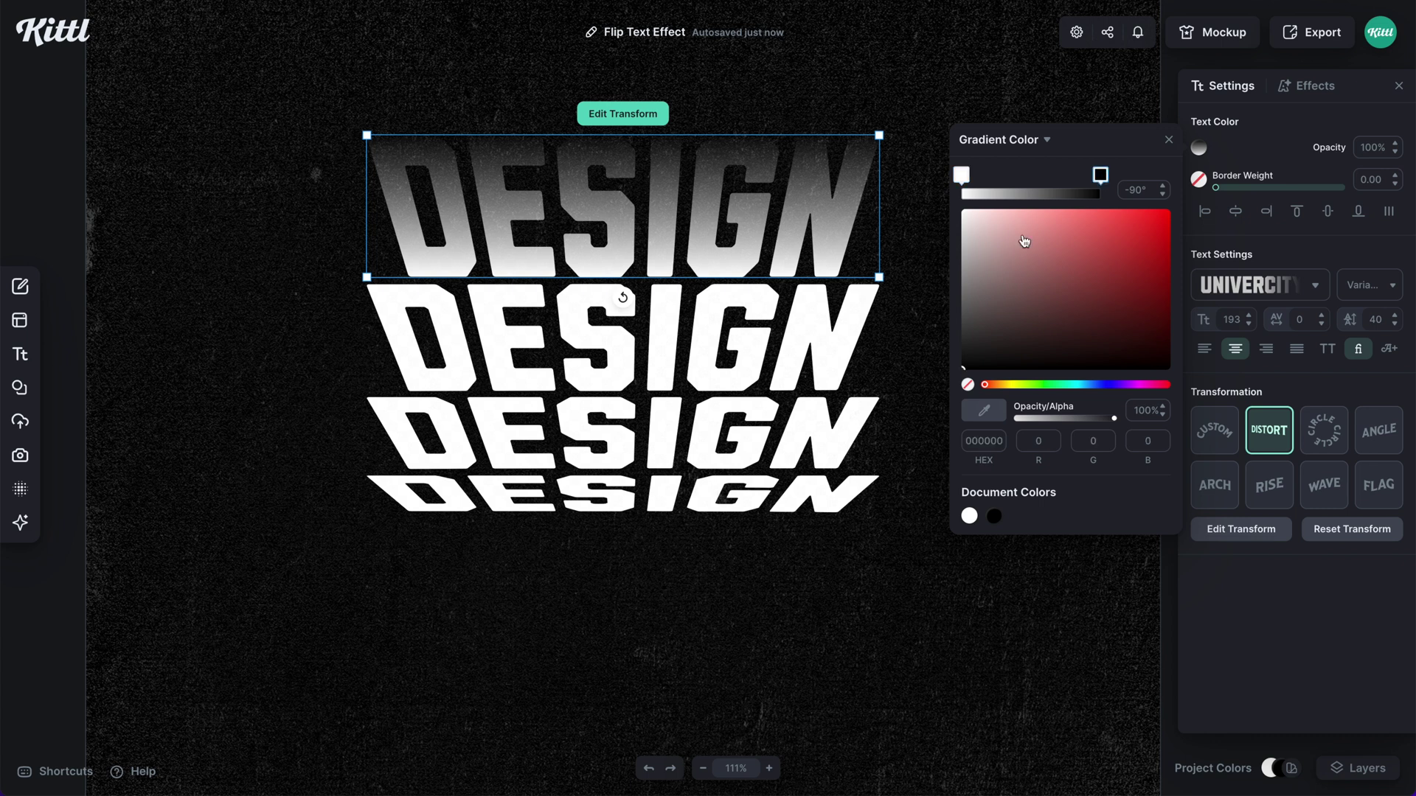
{"action": "left_click", "coordinate": [998, 244]}
{"action": "left_click_drag", "start_coordinate": [997, 244], "coordinate": [962, 210]}
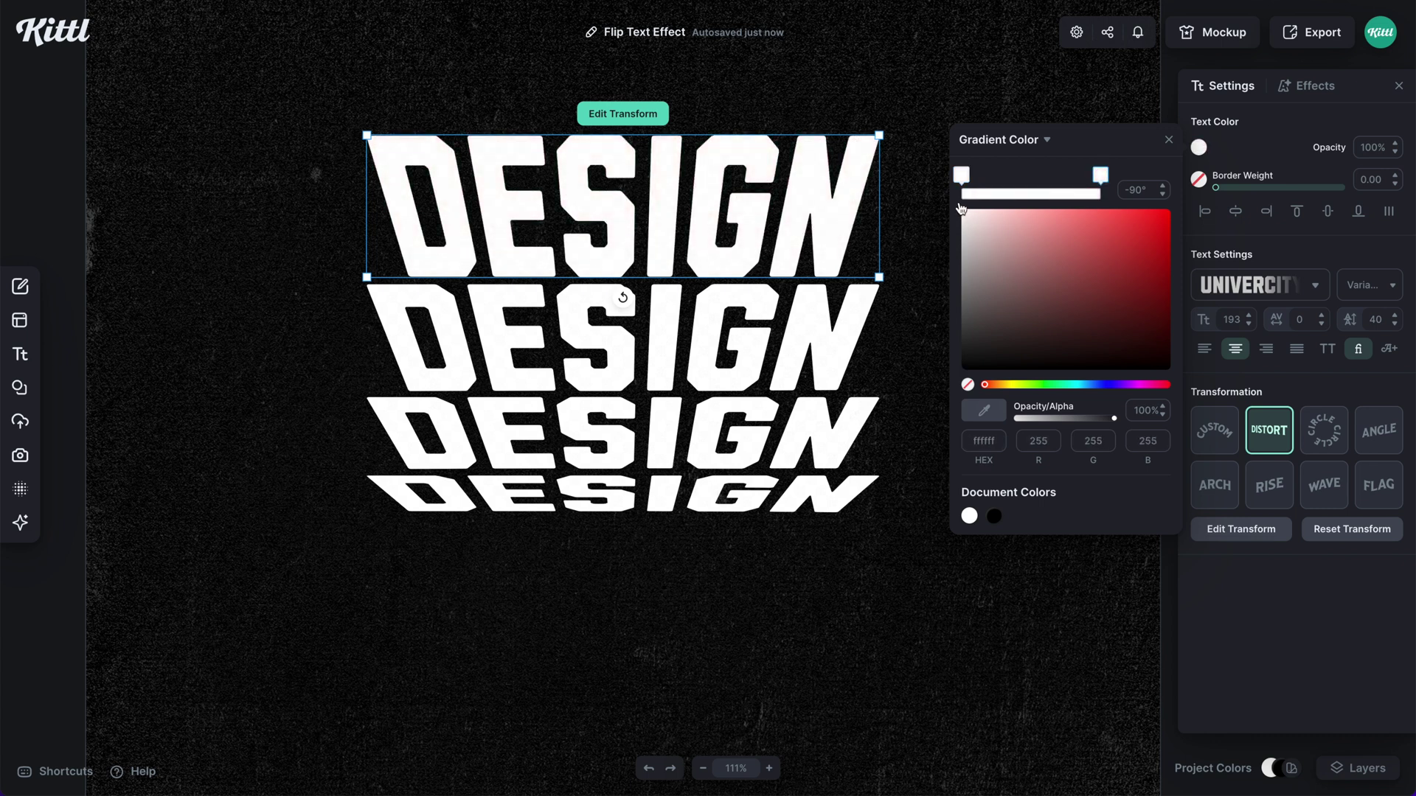
Make the gradient's first stop transparent and move the white stop close to it, confining the fade to the lettering's bottom edge.
{"action": "left_click", "coordinate": [962, 180]}
{"action": "left_click", "coordinate": [967, 385]}
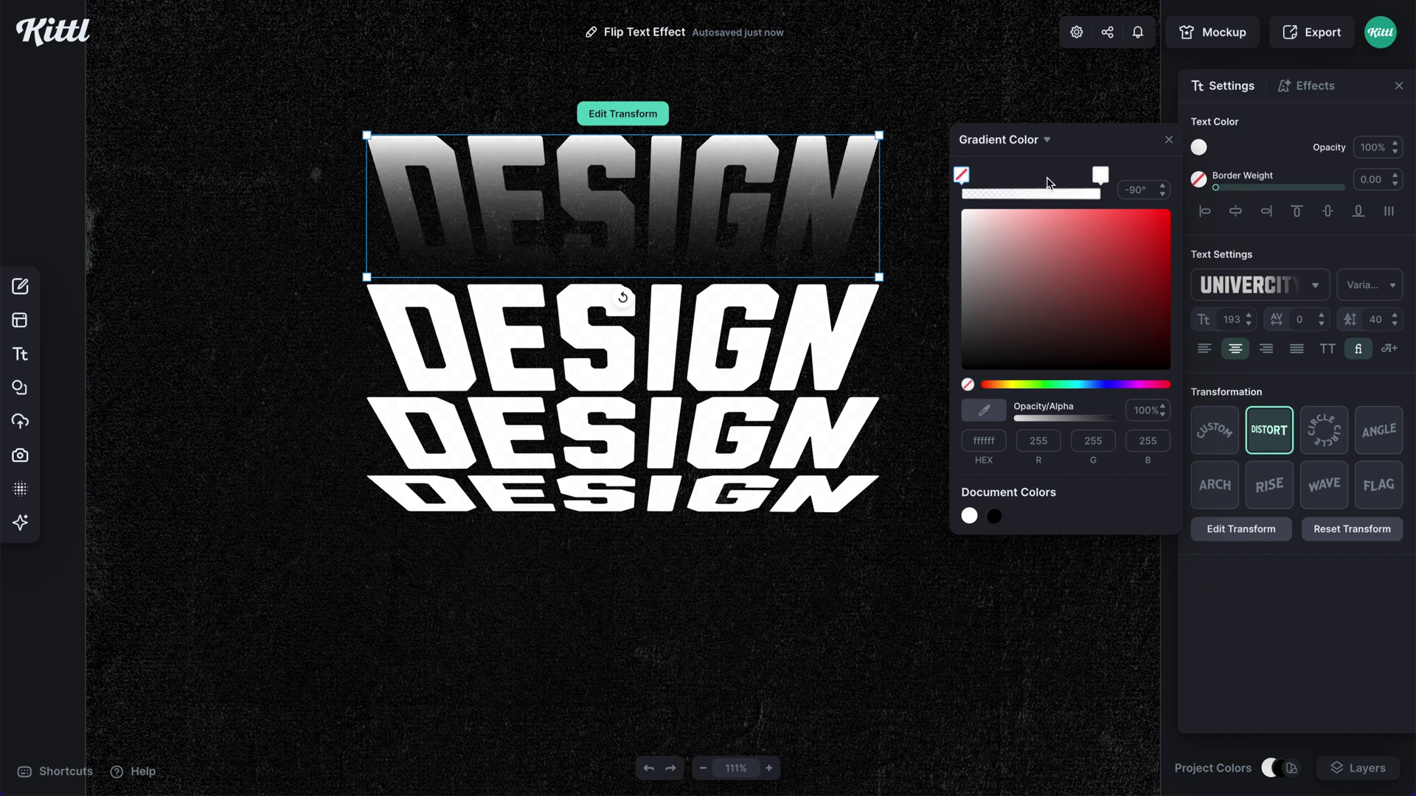
{"action": "left_click_drag", "start_coordinate": [1100, 177], "coordinate": [989, 202]}
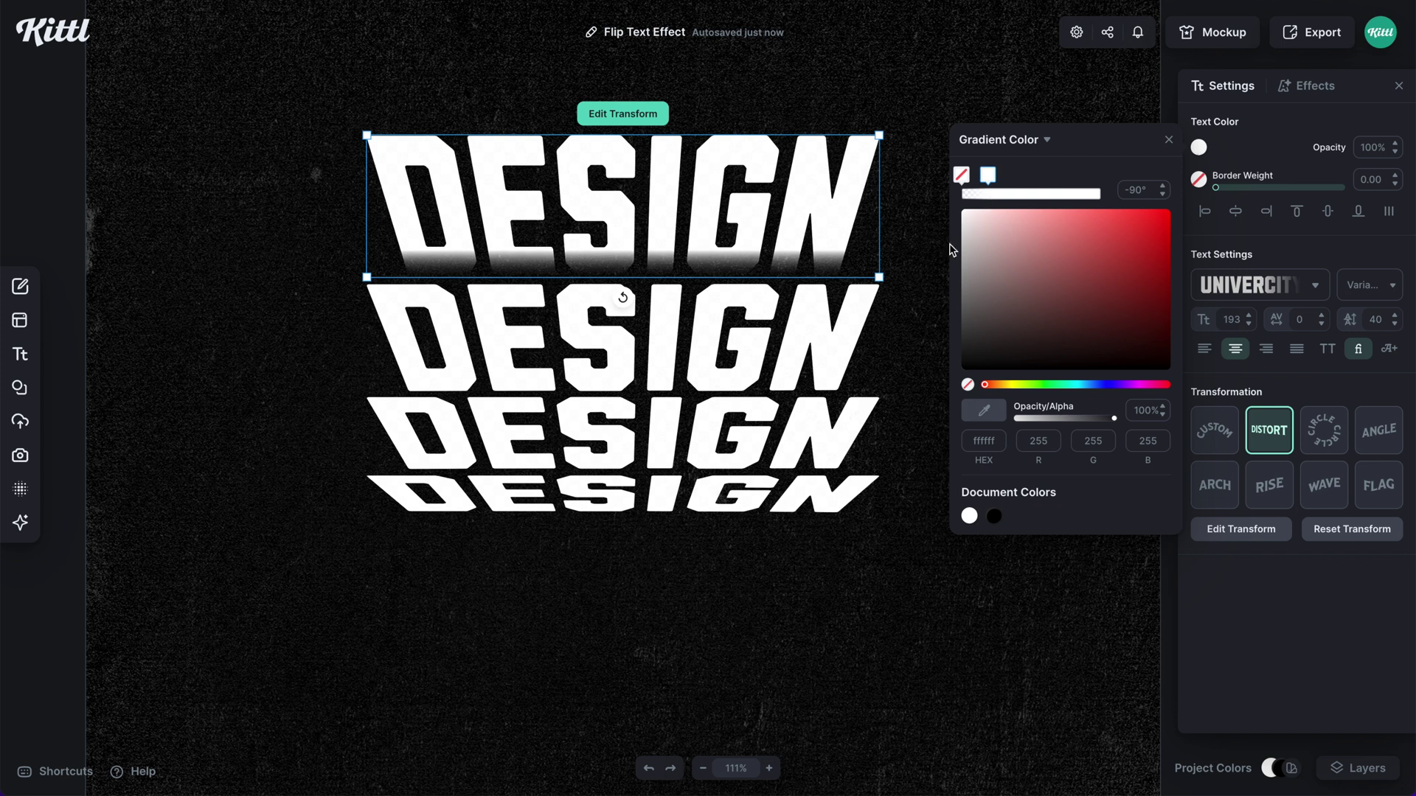
{"action": "left_click", "coordinate": [816, 570]}
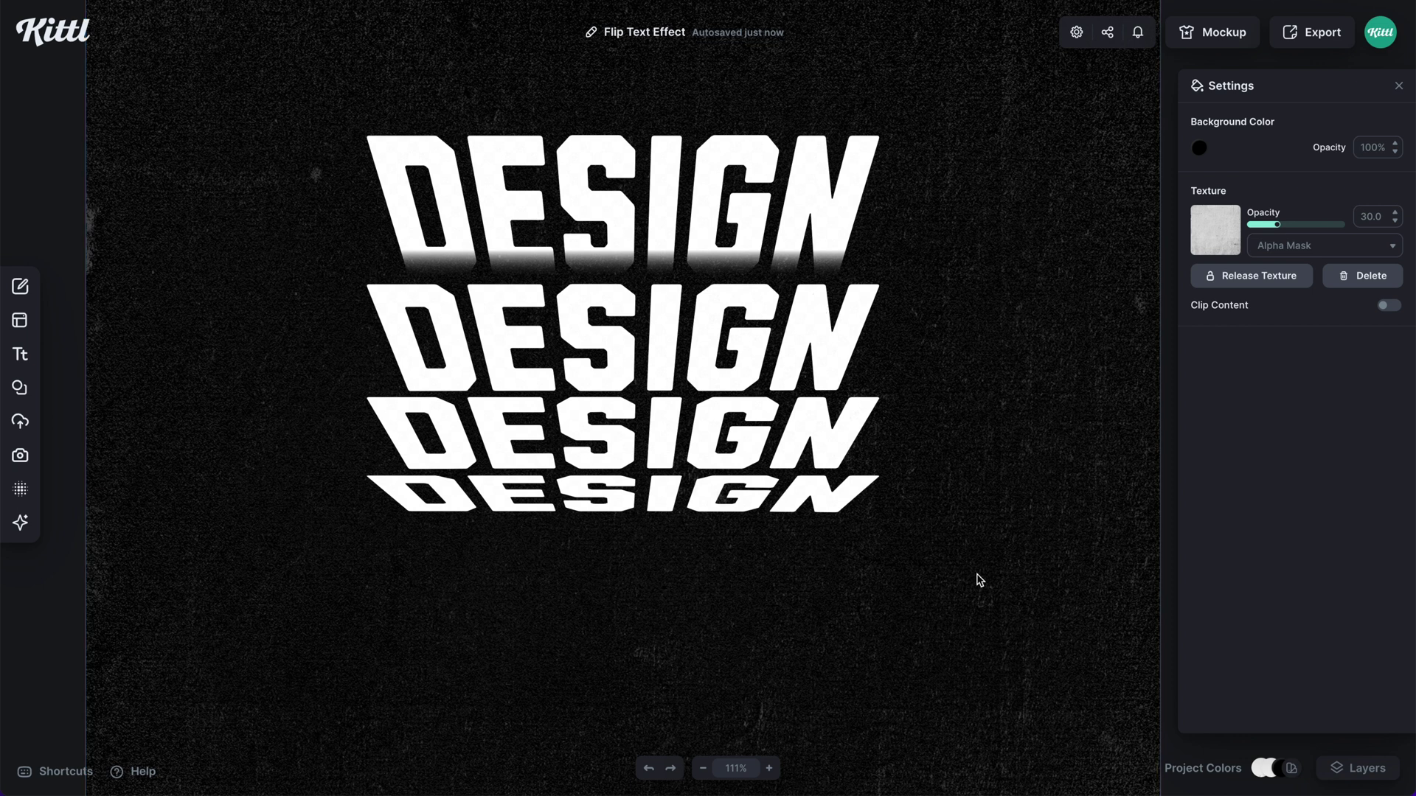
Apply the white-to-transparent gradient from the document colors to the three lower DESIGN lines.
{"action": "left_click_drag", "start_coordinate": [980, 580], "coordinate": [714, 358]}
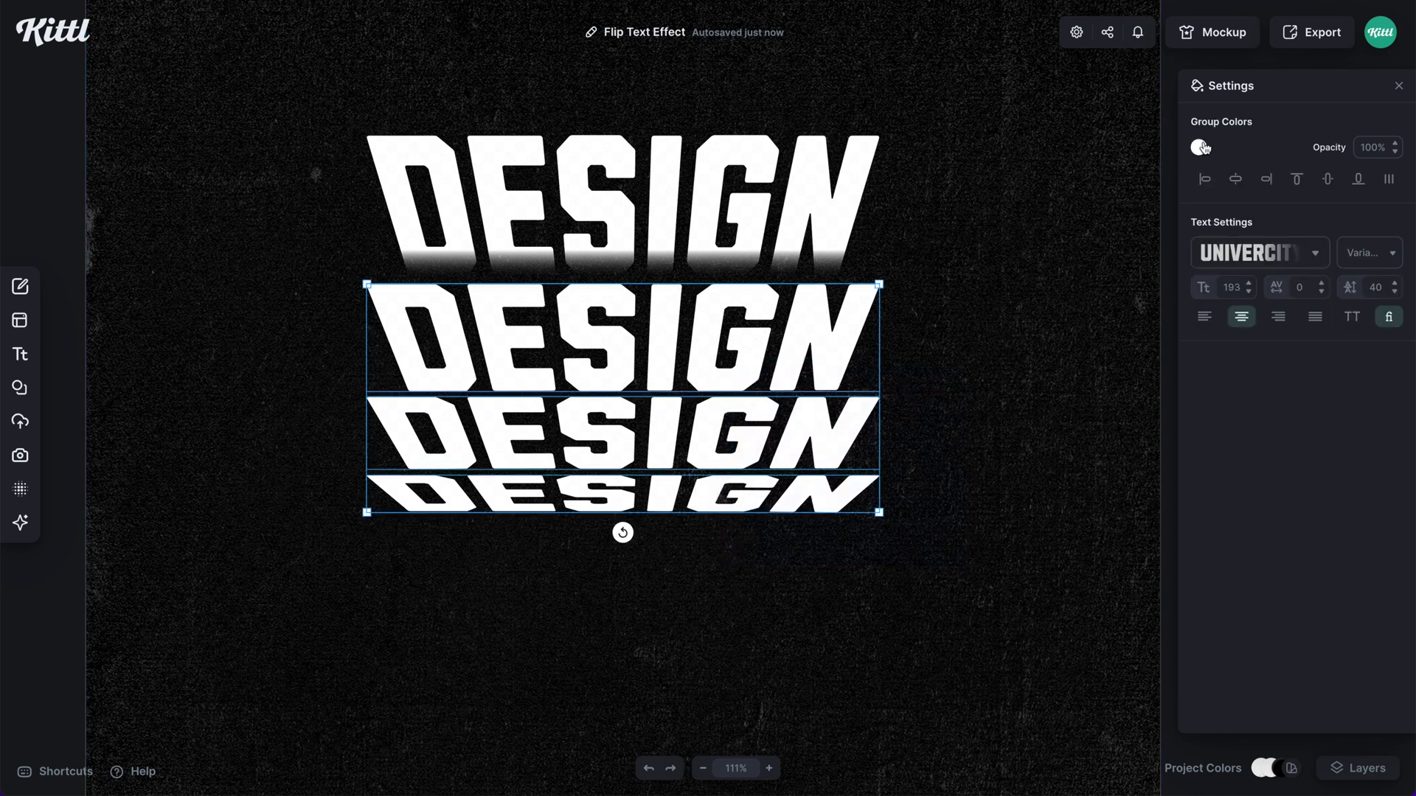
{"action": "left_click", "coordinate": [1199, 147]}
{"action": "left_click", "coordinate": [968, 477]}
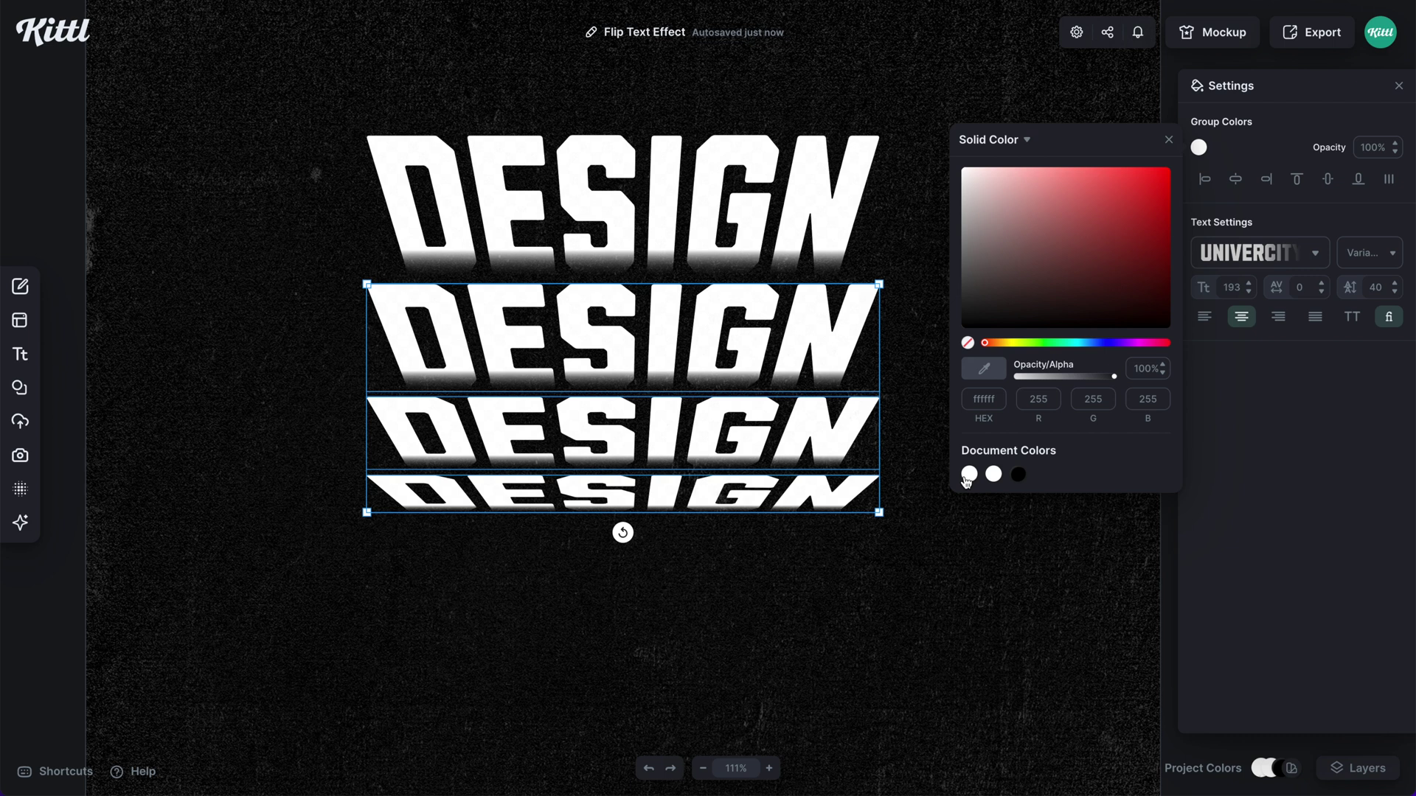
{"action": "left_click", "coordinate": [879, 547]}
Duplicate the four-line DESIGN stack directly below the original and flip the copy vertically.
{"action": "key", "text": "shift+1"}
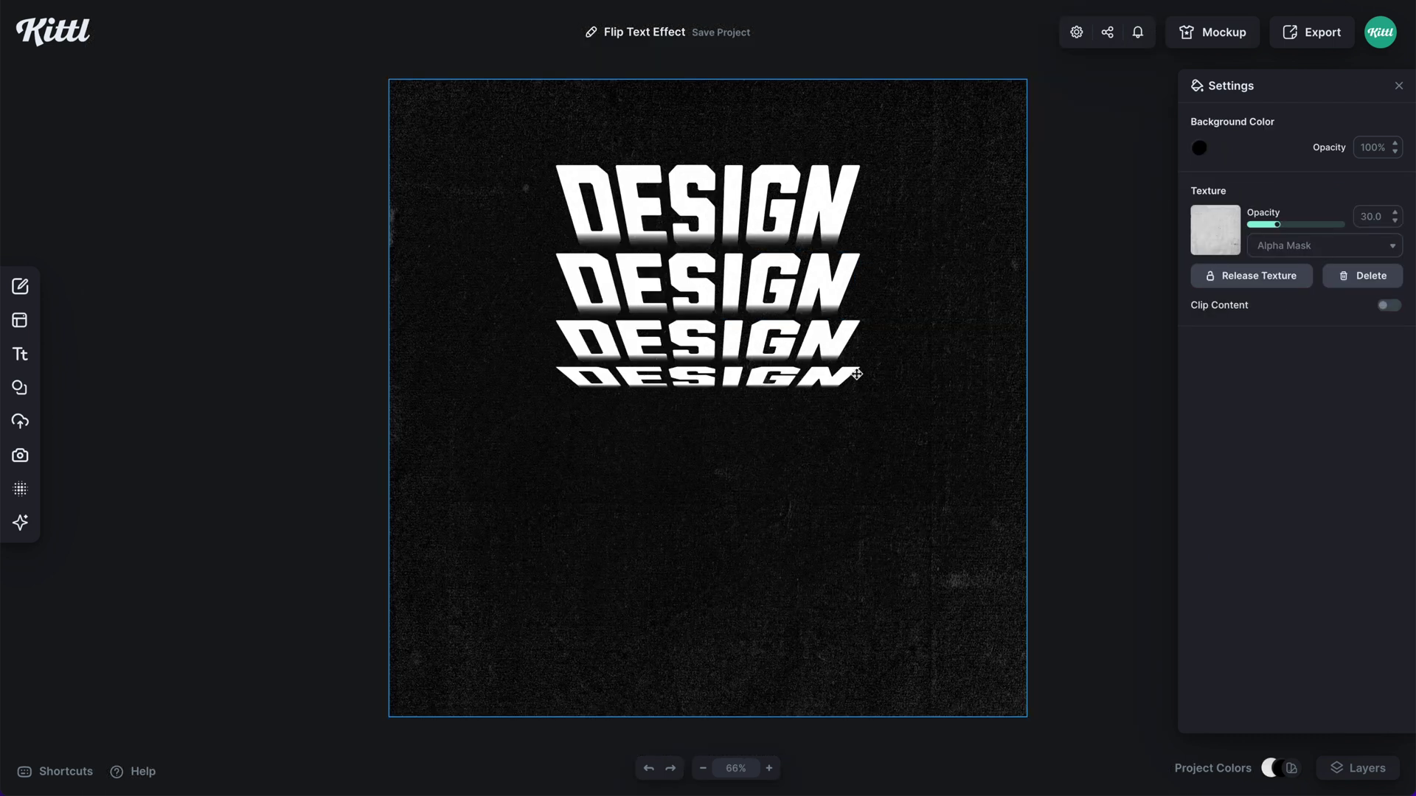
{"action": "left_click_drag", "start_coordinate": [884, 436], "coordinate": [724, 437]}
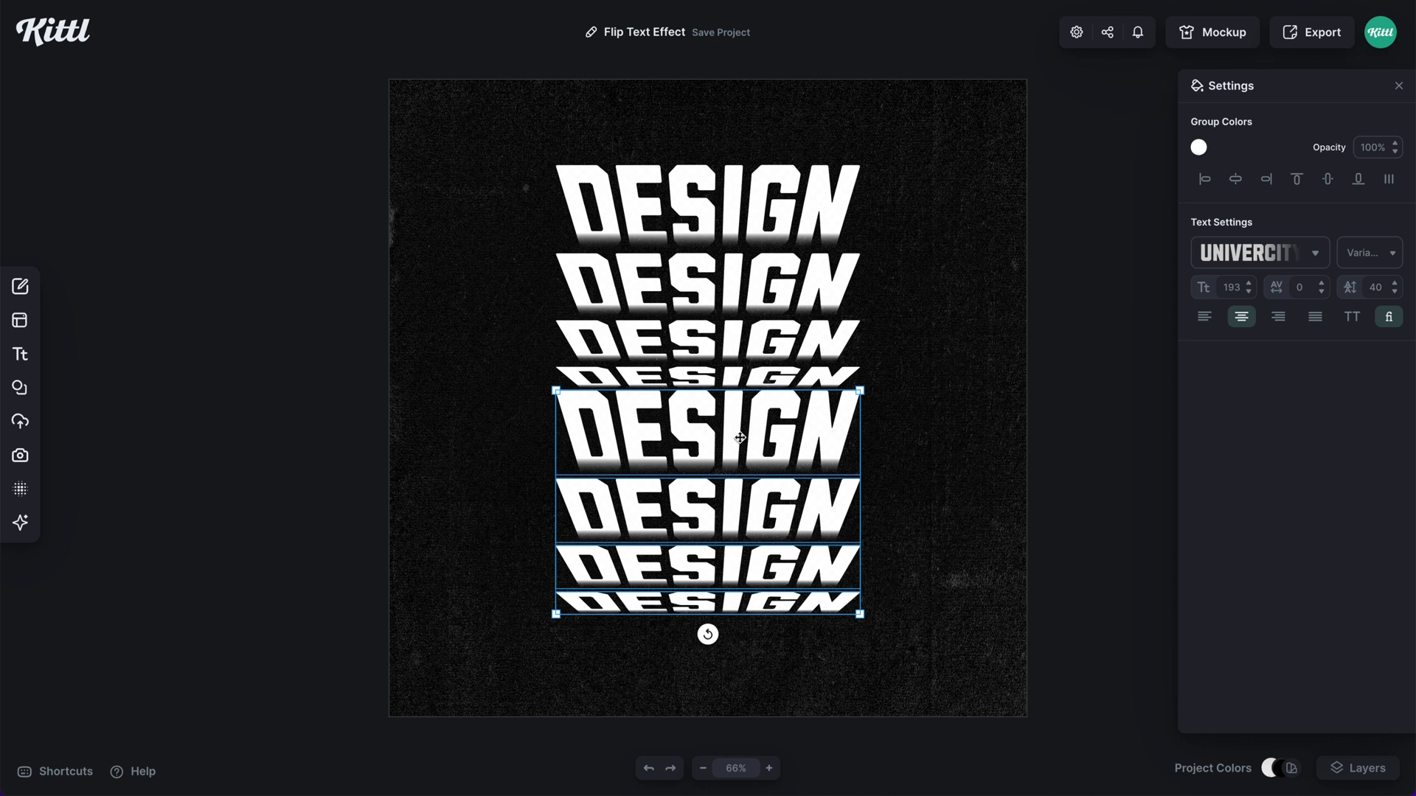
{"action": "right_click", "coordinate": [740, 437]}
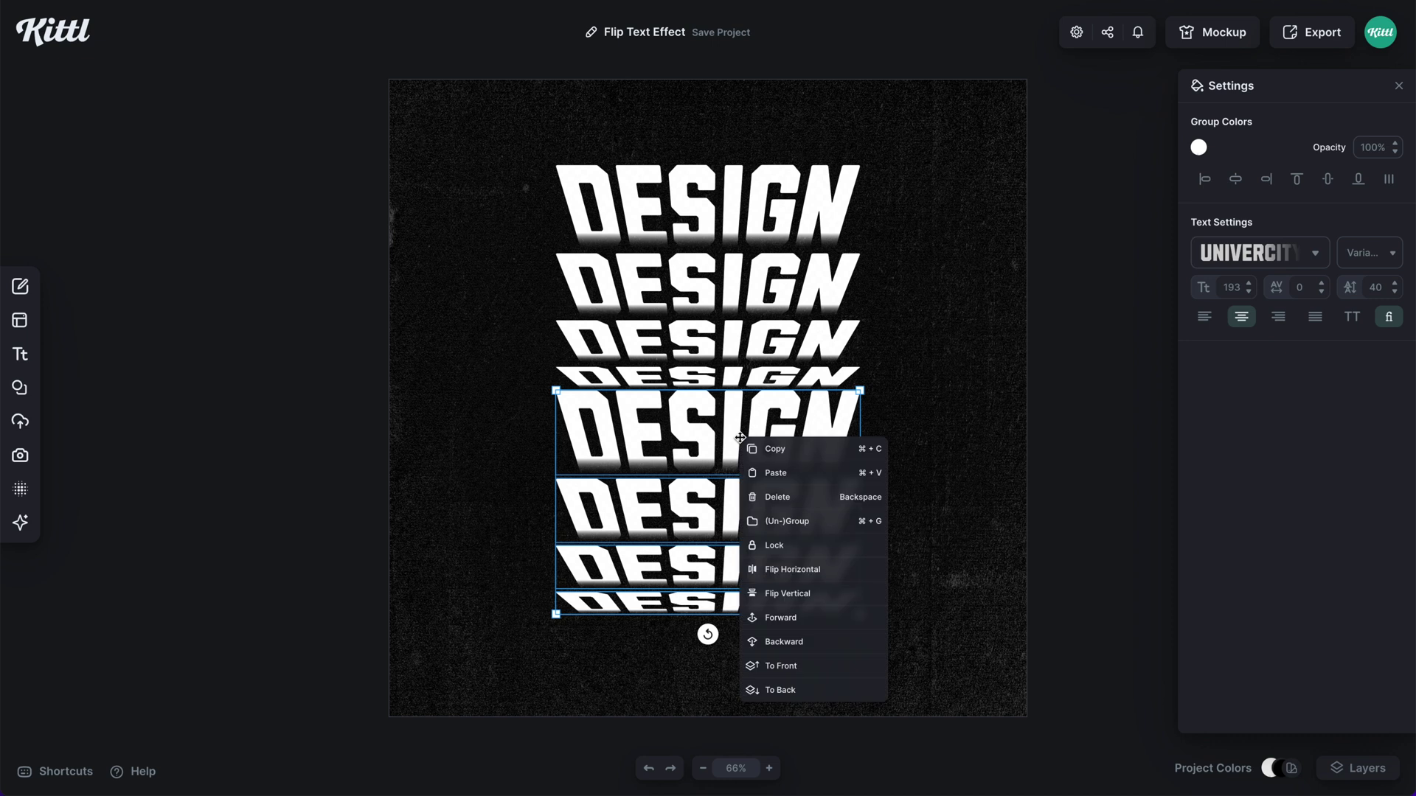
{"action": "left_click", "coordinate": [788, 595]}
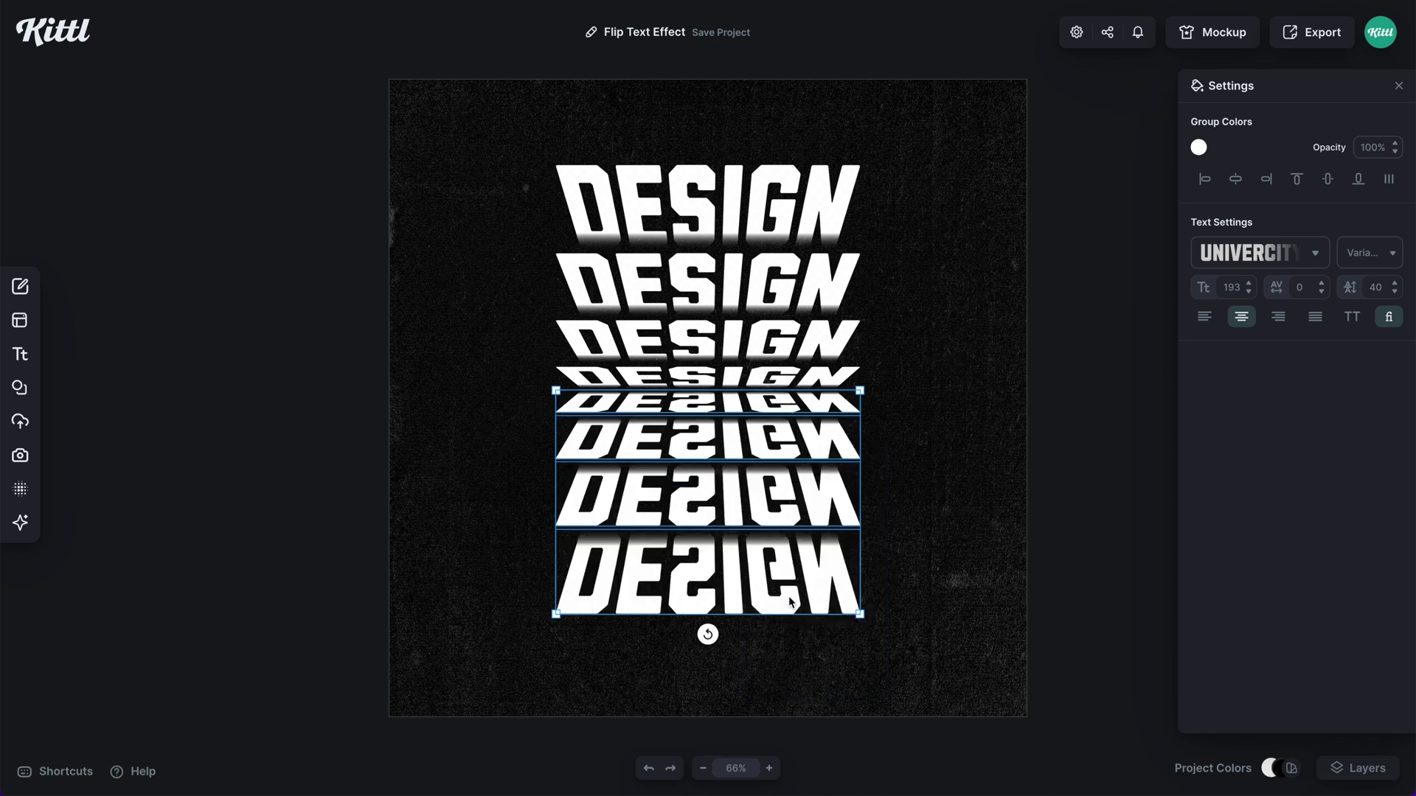
{"action": "left_click", "coordinate": [889, 640]}
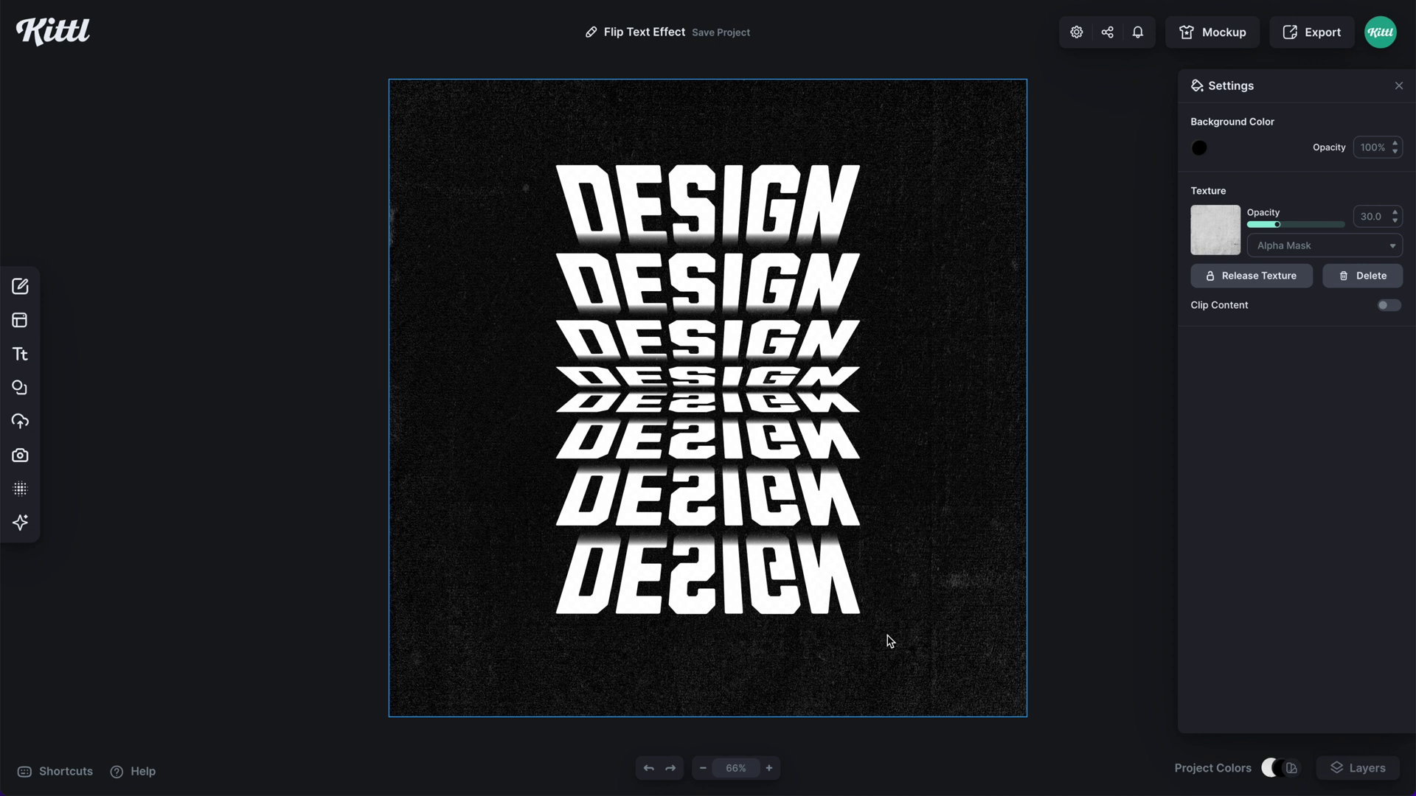
Center all the DESIGN lines vertically on the artboard and recolor their gradient's opaque stop to yellow (edd85f).
{"action": "key", "text": "ctrl+a"}
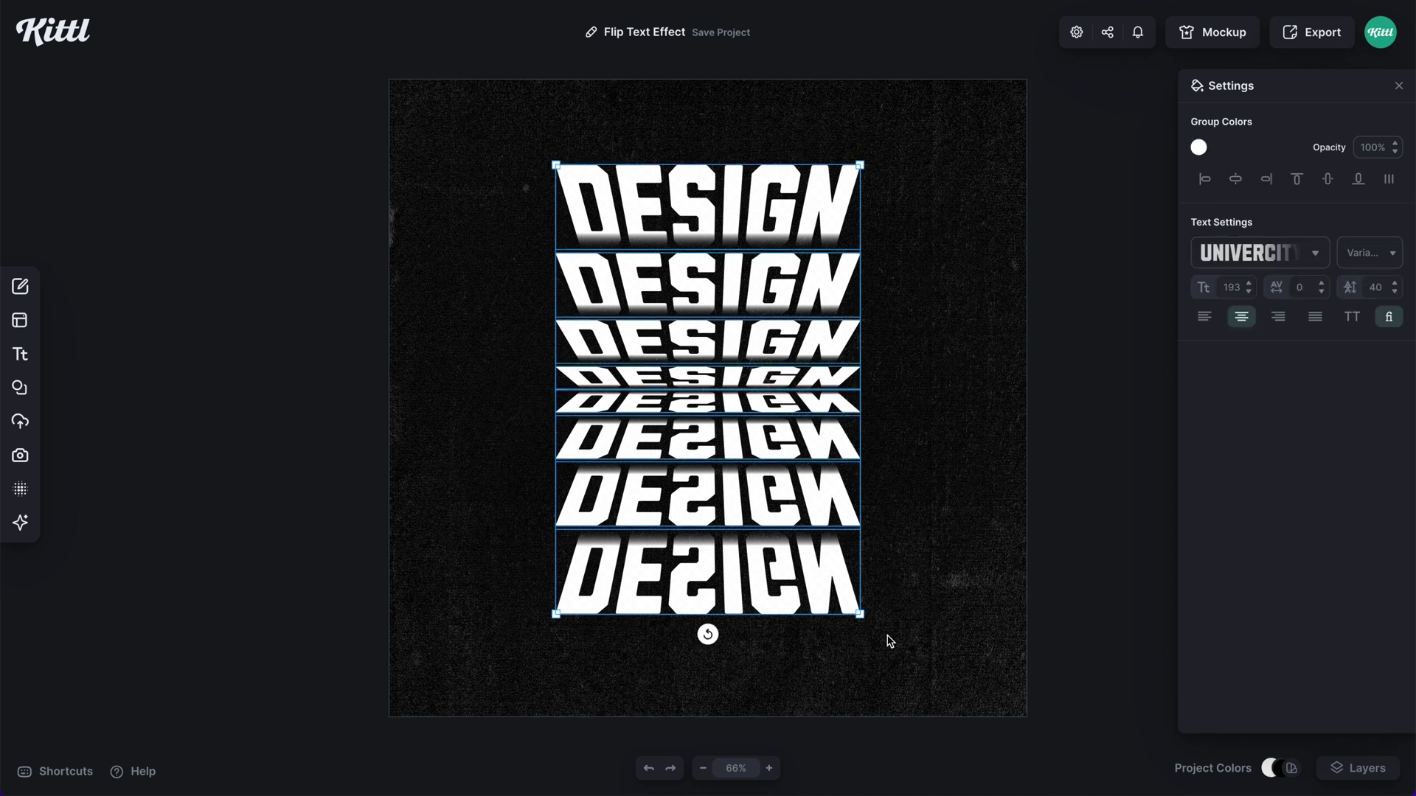
{"action": "left_click", "coordinate": [1327, 180]}
{"action": "left_click", "coordinate": [1198, 148]}
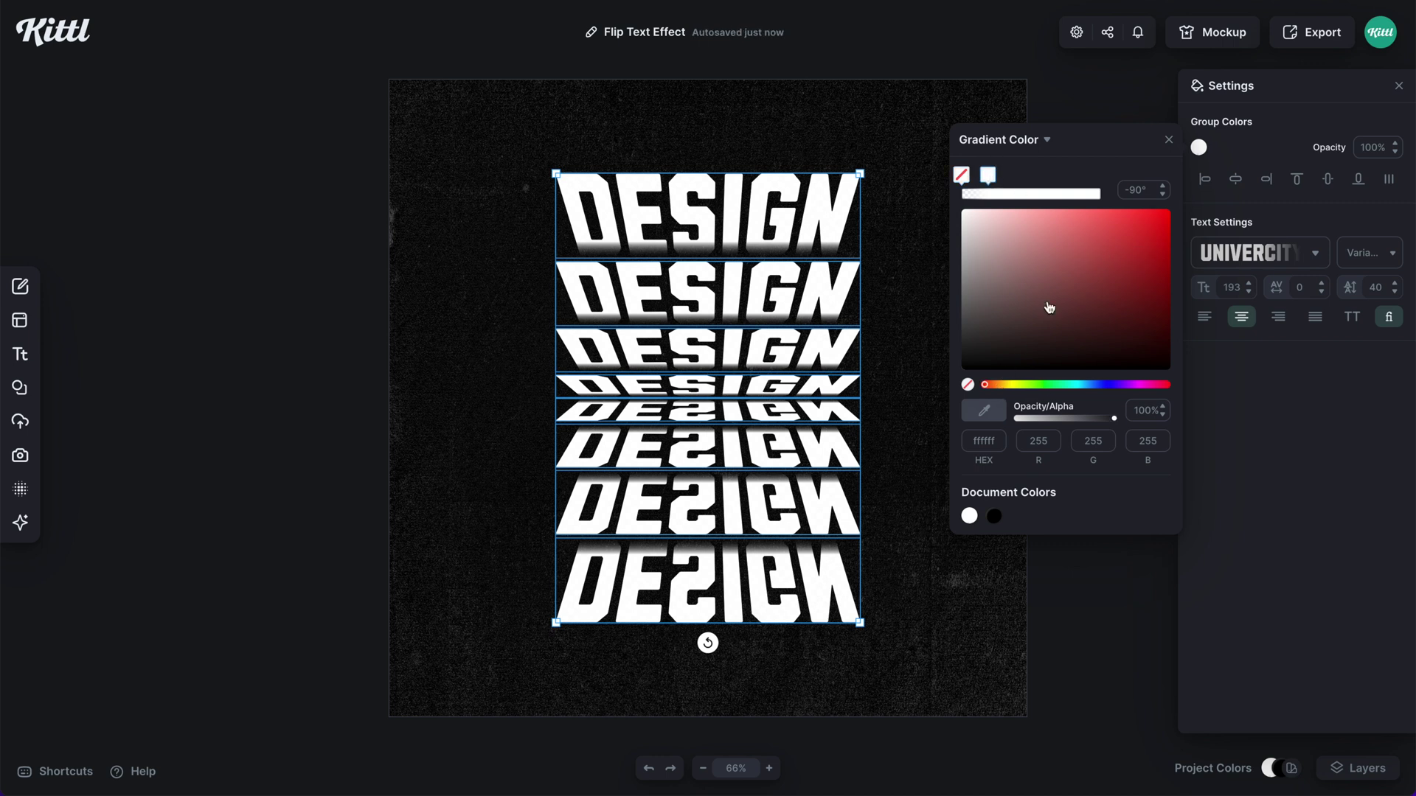
{"action": "left_click_drag", "start_coordinate": [1049, 307], "coordinate": [1087, 225]}
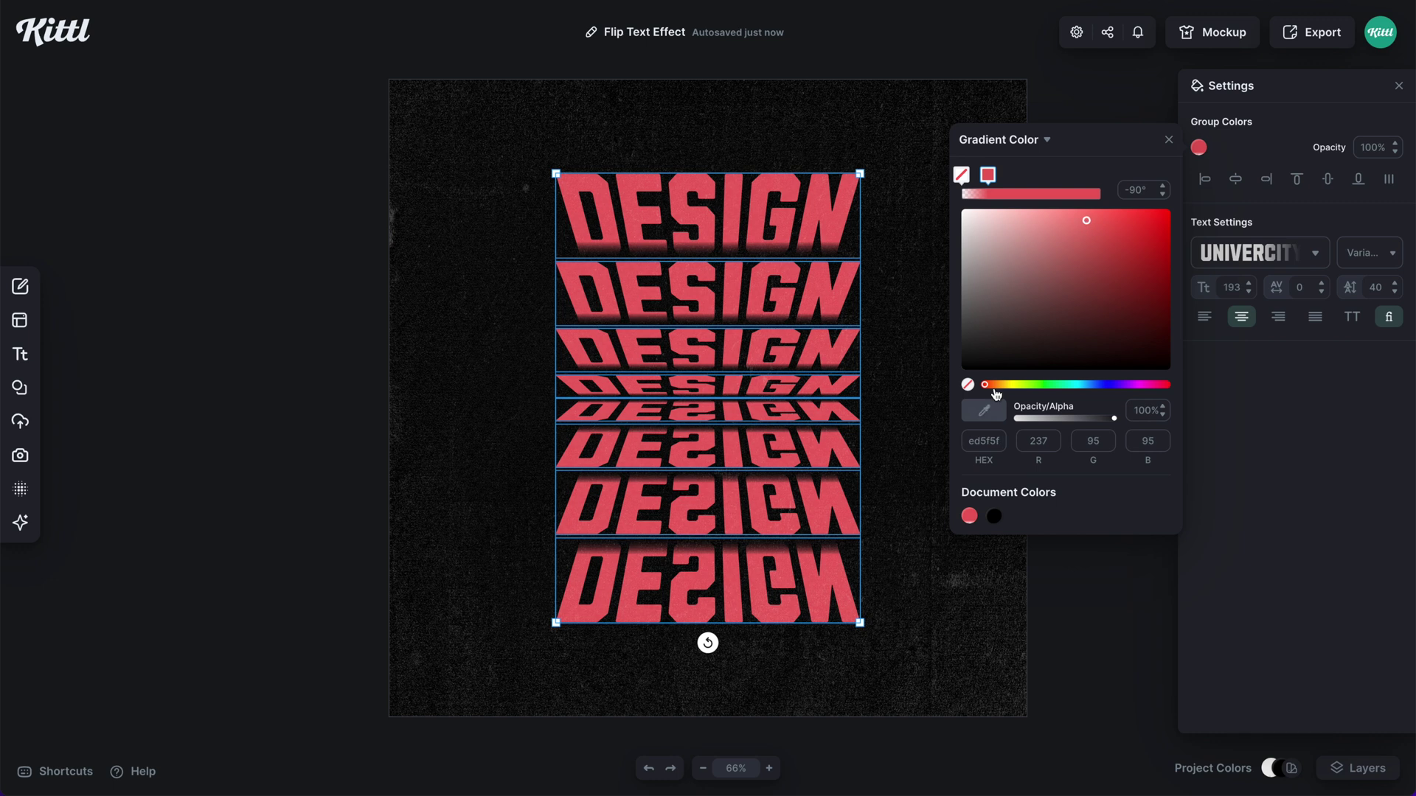
{"action": "left_click_drag", "start_coordinate": [996, 390], "coordinate": [1012, 390]}
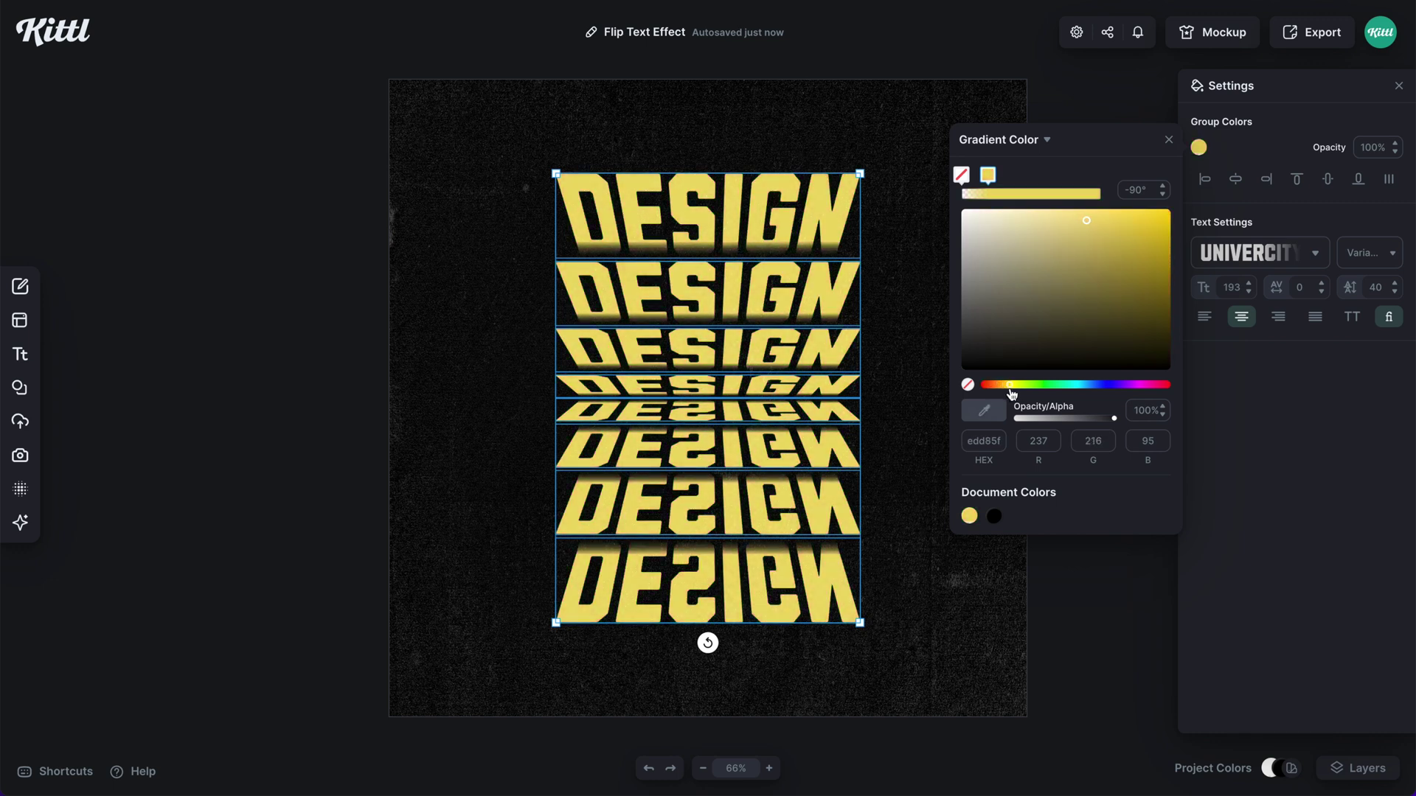